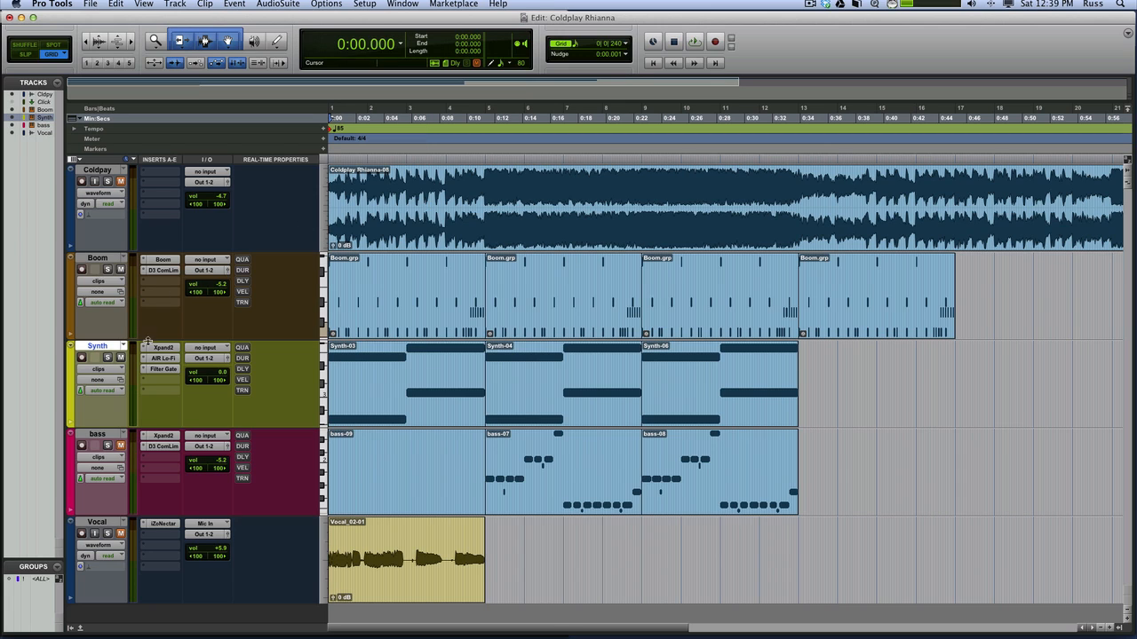
Step: Open the Boom drum instrument, move its window clear of the tracks, and set the Boom track's volume to 0.0 dB during loop playback
left_click(102, 260)
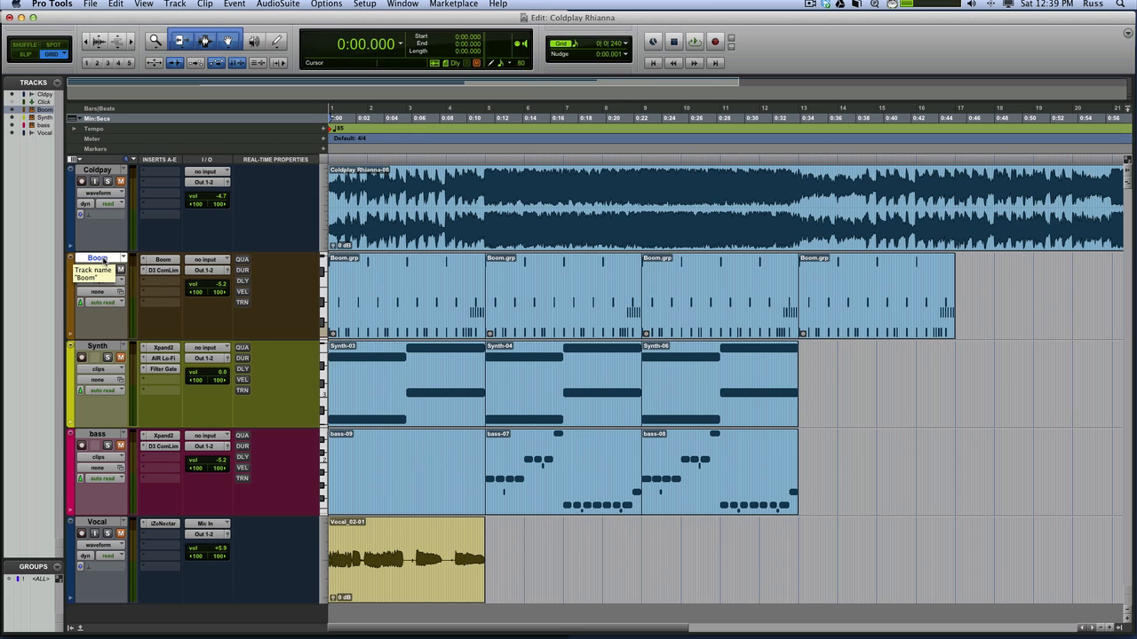
left_click(163, 260)
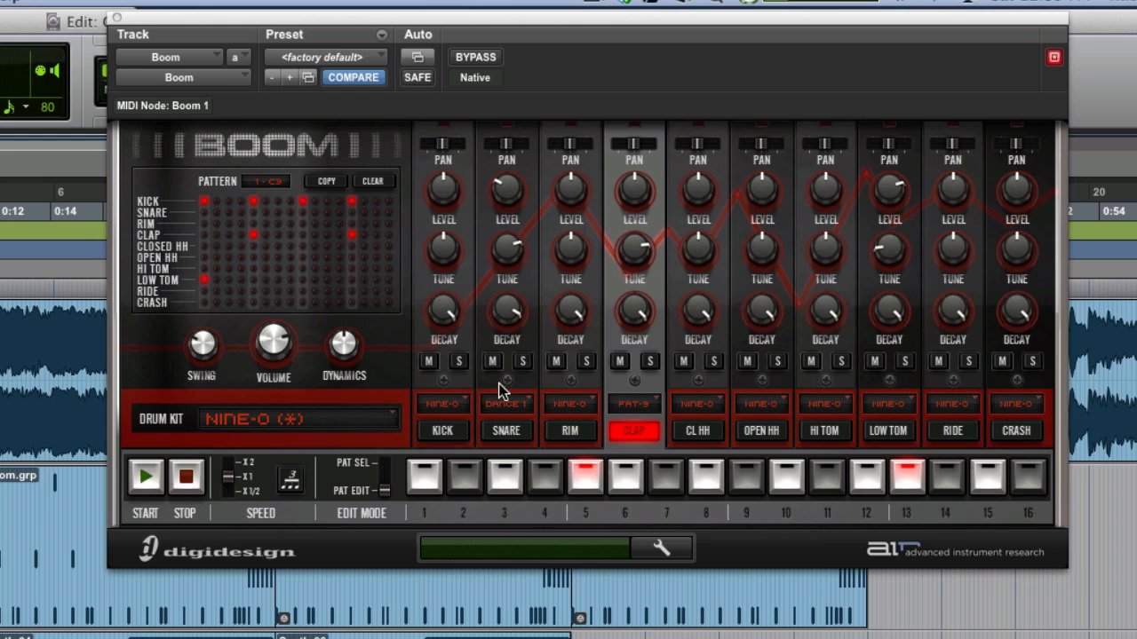
mouse_move(506, 400)
left_mouse_down()
mouse_move(531, 332)
mouse_move(520, 387)
mouse_move(530, 253)
mouse_move(506, 368)
mouse_move(507, 415)
mouse_move(524, 284)
mouse_move(511, 422)
left_mouse_up()
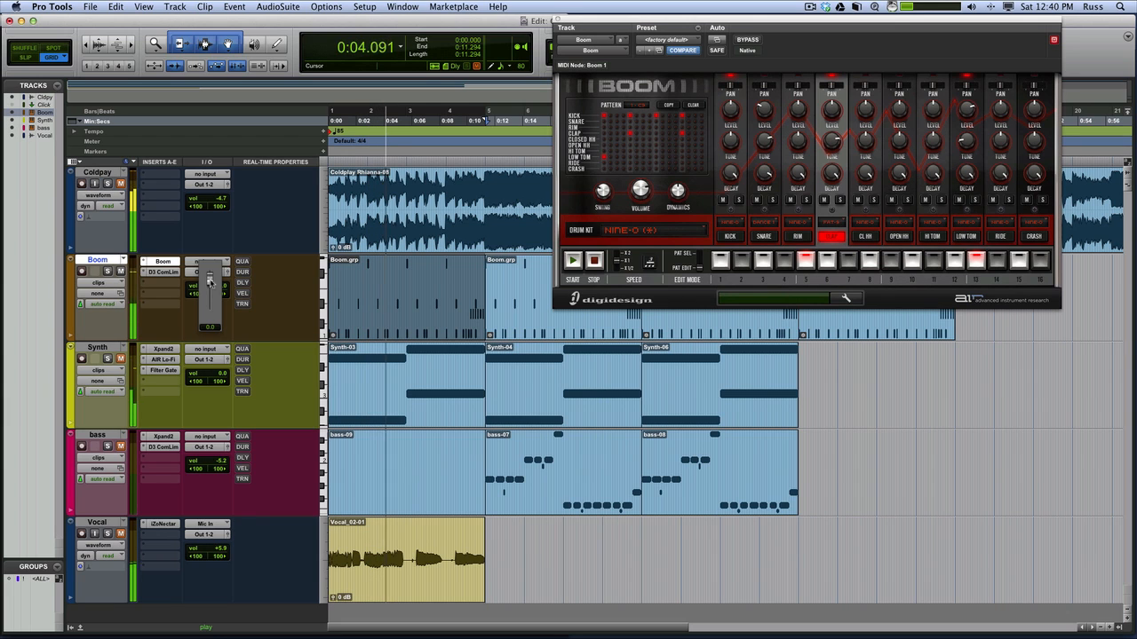
left_click(211, 282)
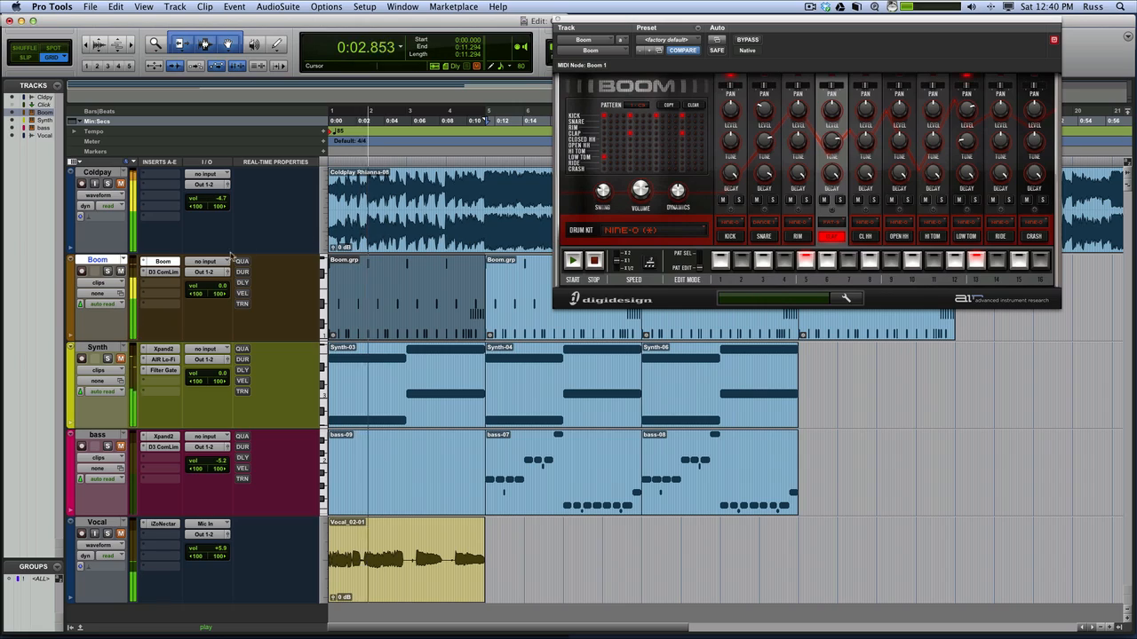
key("space")
Step: Open the Boom track's Compressor/Limiter and compare the loop with the effect bypassed and active
left_click(163, 273)
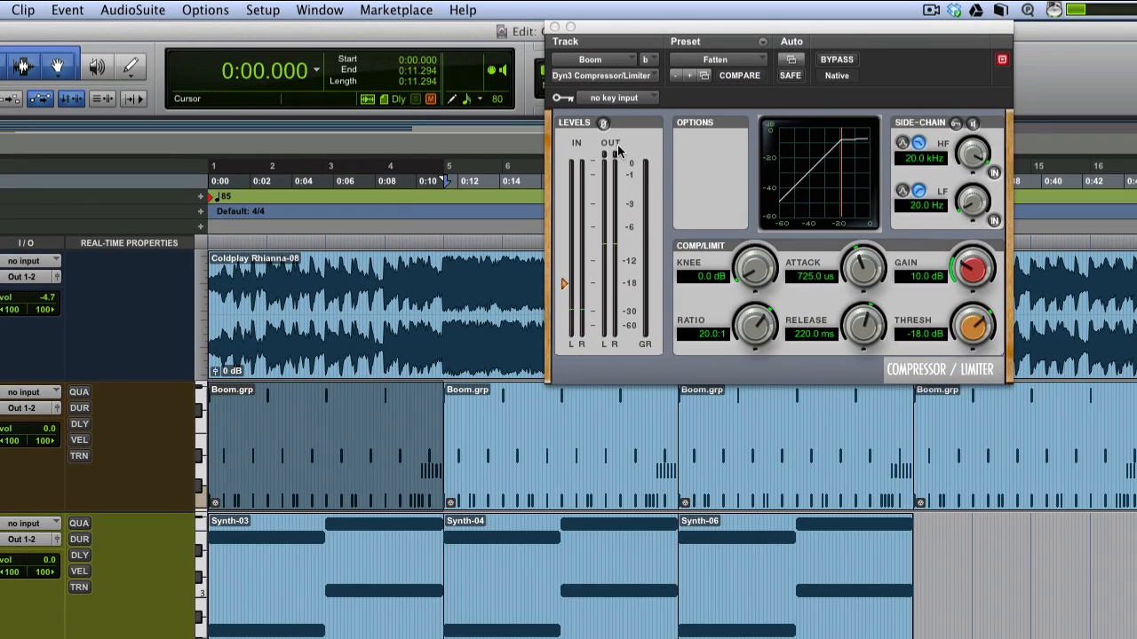
left_click_drag(769, 27, 718, 93)
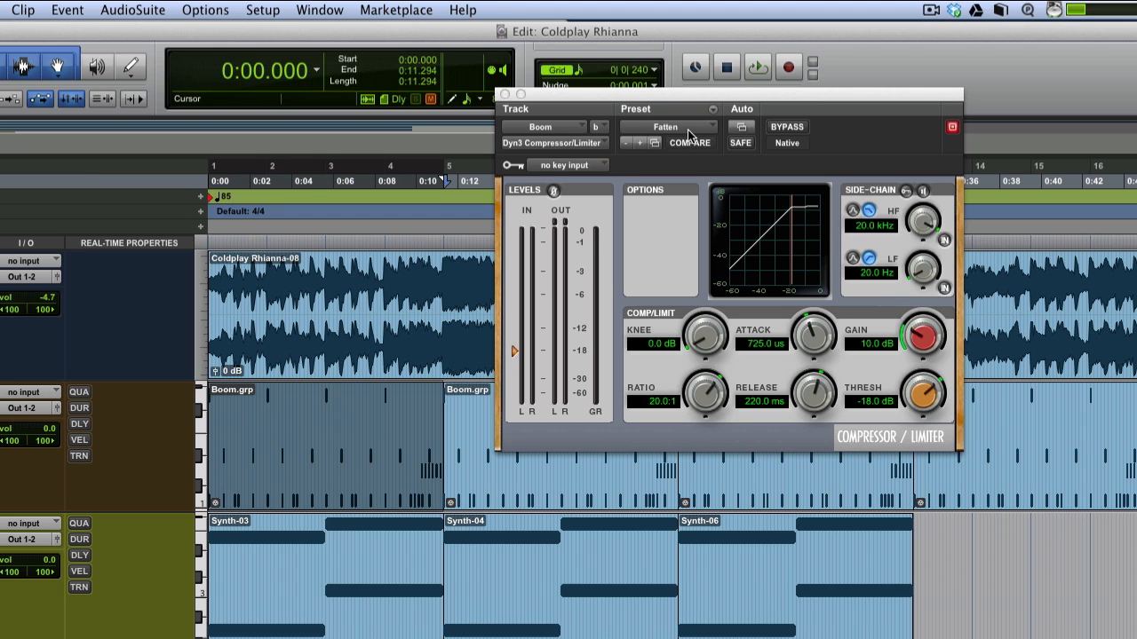
key("space")
left_click(787, 128)
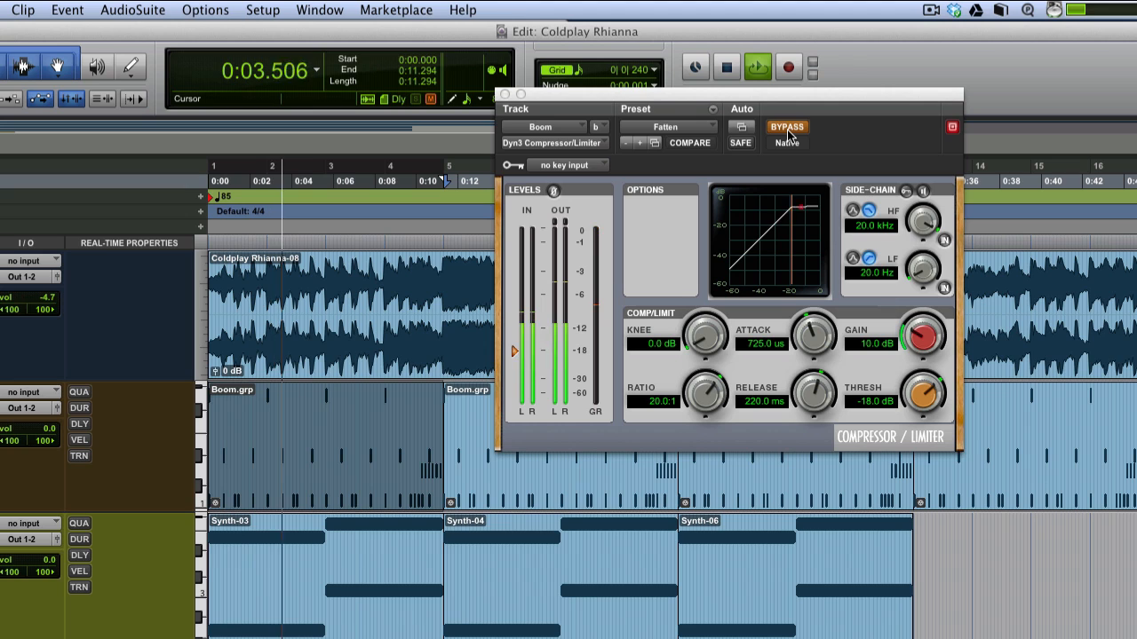
left_click(787, 128)
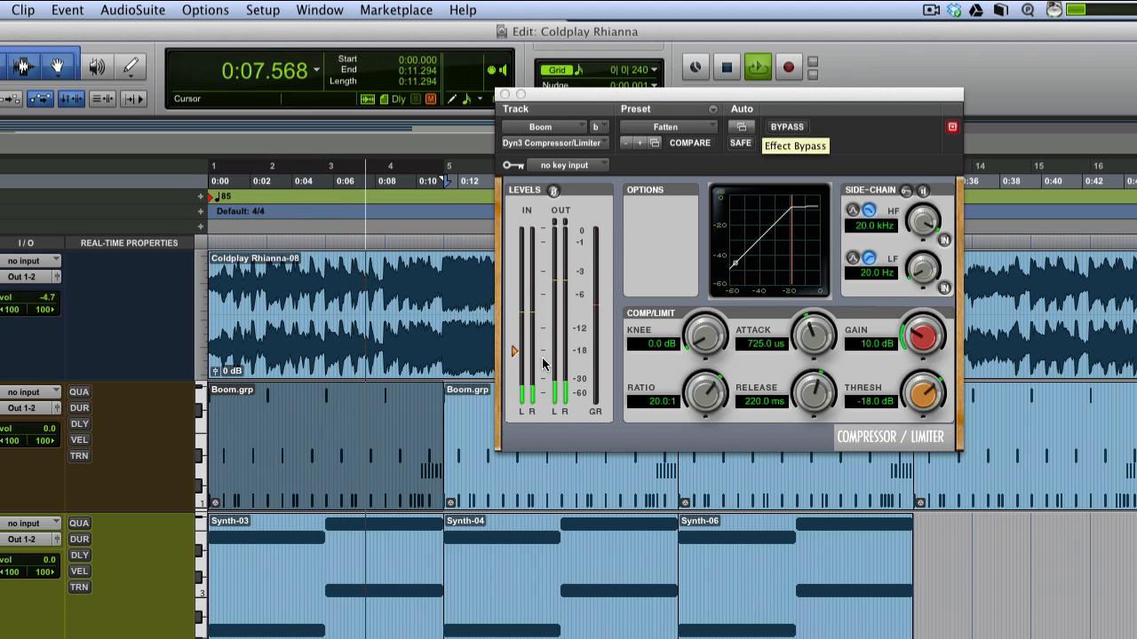
Step: Set the Boom compressor's threshold to -15.0 dB, stop playback and close the plug-in window
mouse_move(514, 352)
left_mouse_down()
mouse_move(512, 371)
mouse_move(526, 325)
left_mouse_up()
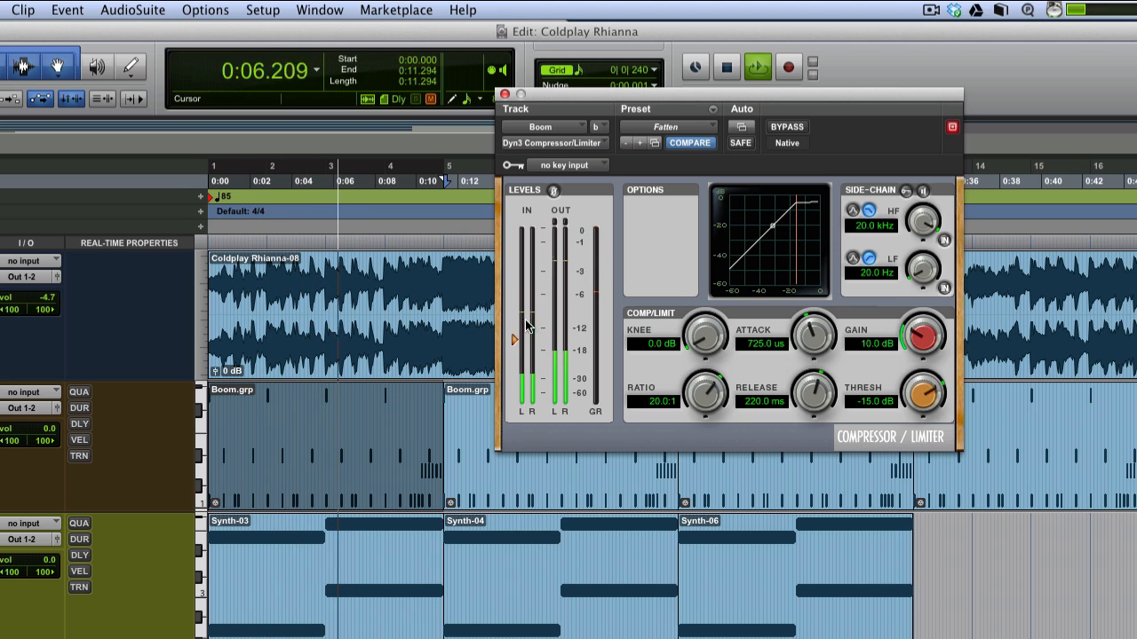
key("space")
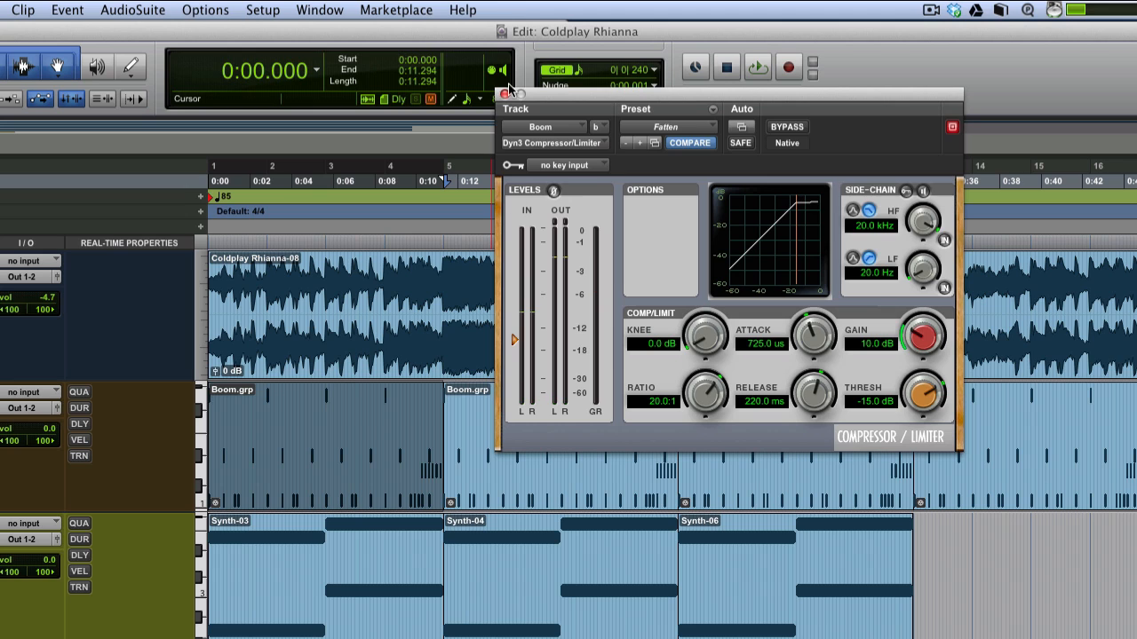
left_click(504, 93)
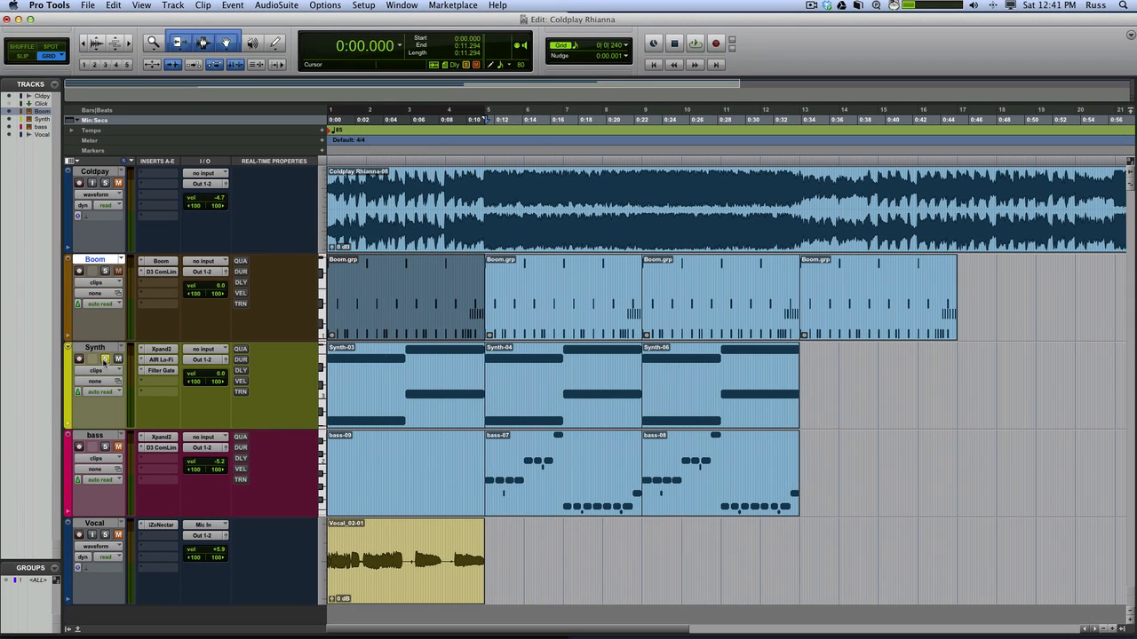
Step: Solo the Synth track and audition the start of the loop
key("space")
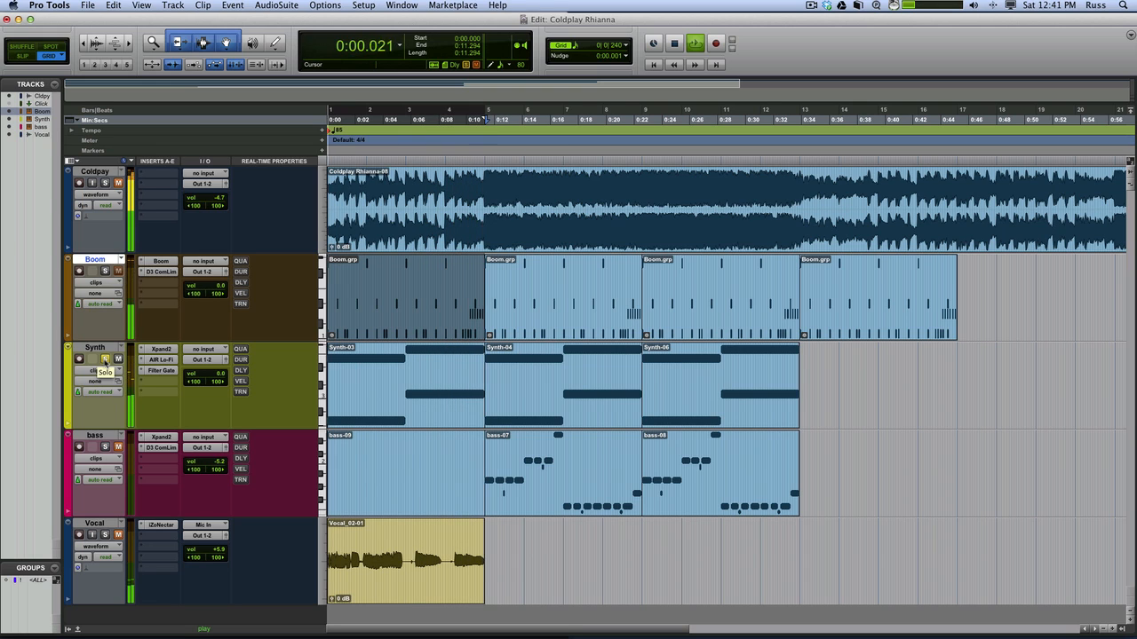
key("space")
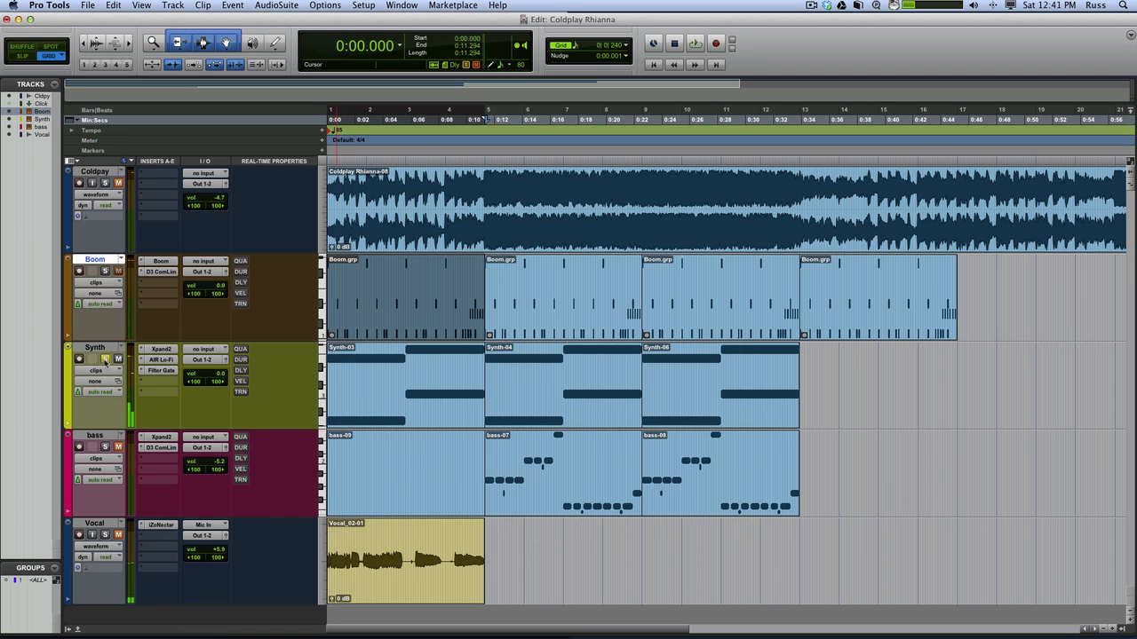
left_click(105, 360)
Step: Open Xpand2 on the Synth track, review the smart knobs for parts A and B and Easy mode, and audition the loop
left_click(160, 350)
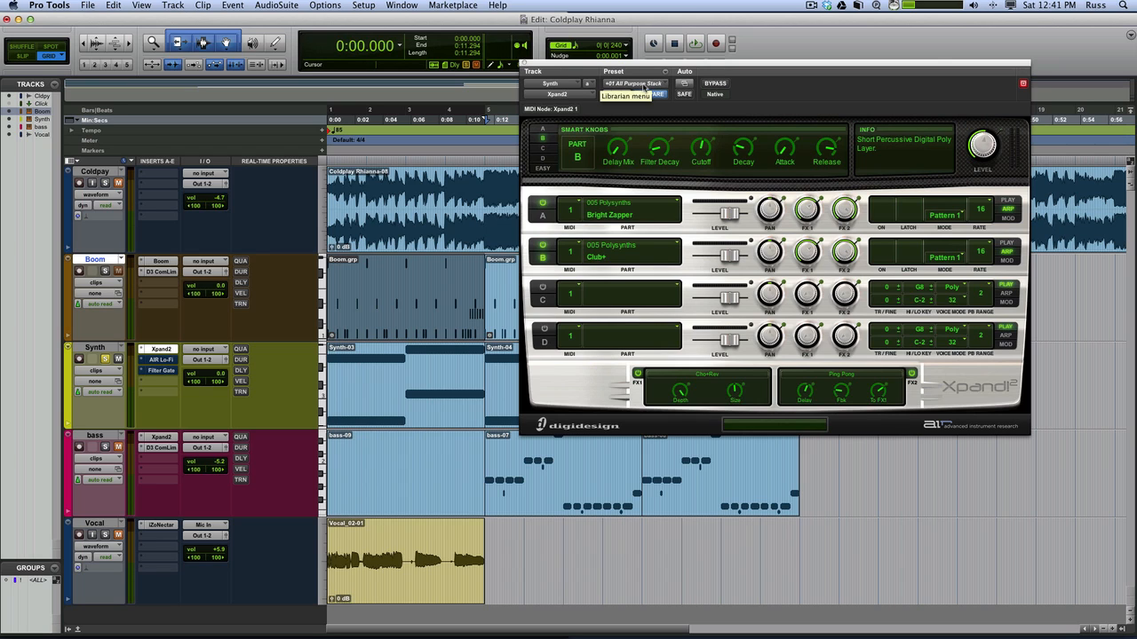
left_click(546, 130)
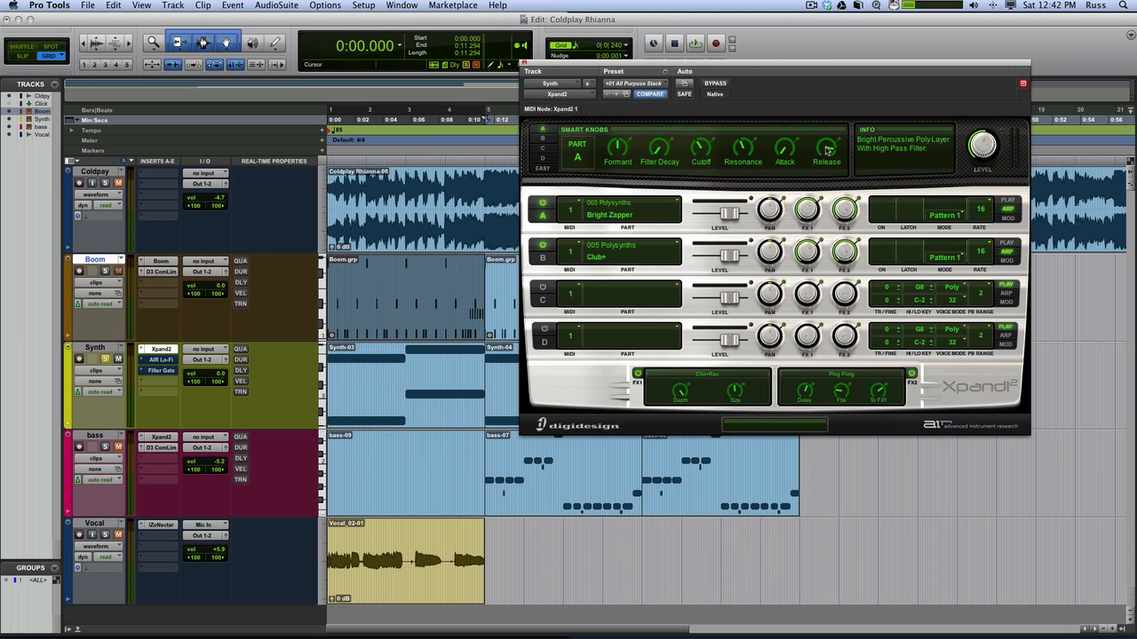
left_click(543, 140)
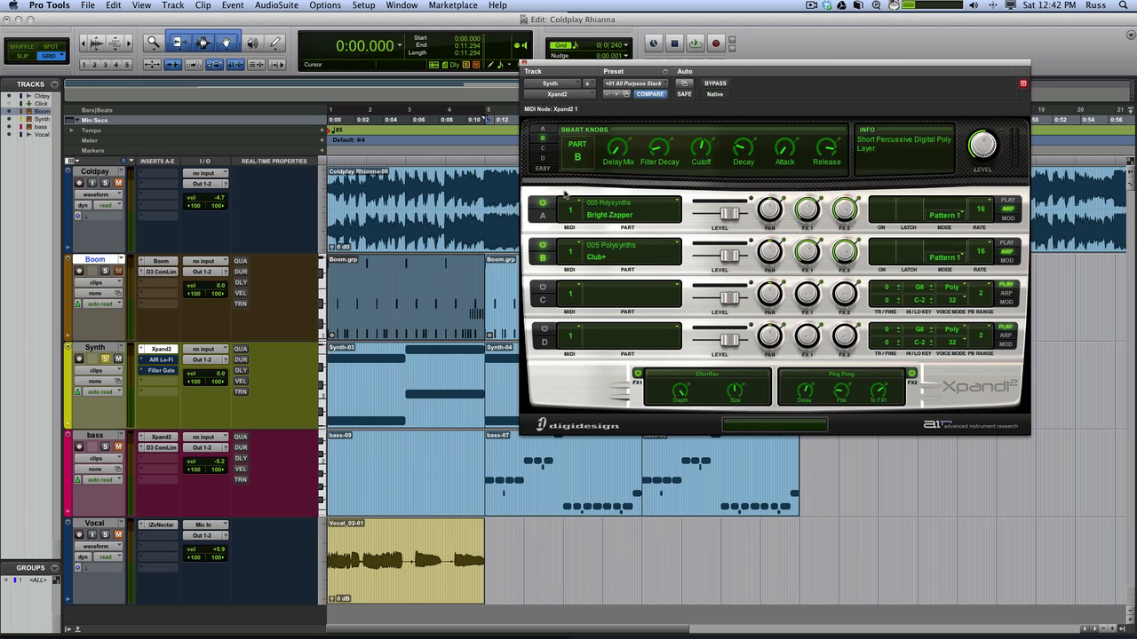
left_click(546, 169)
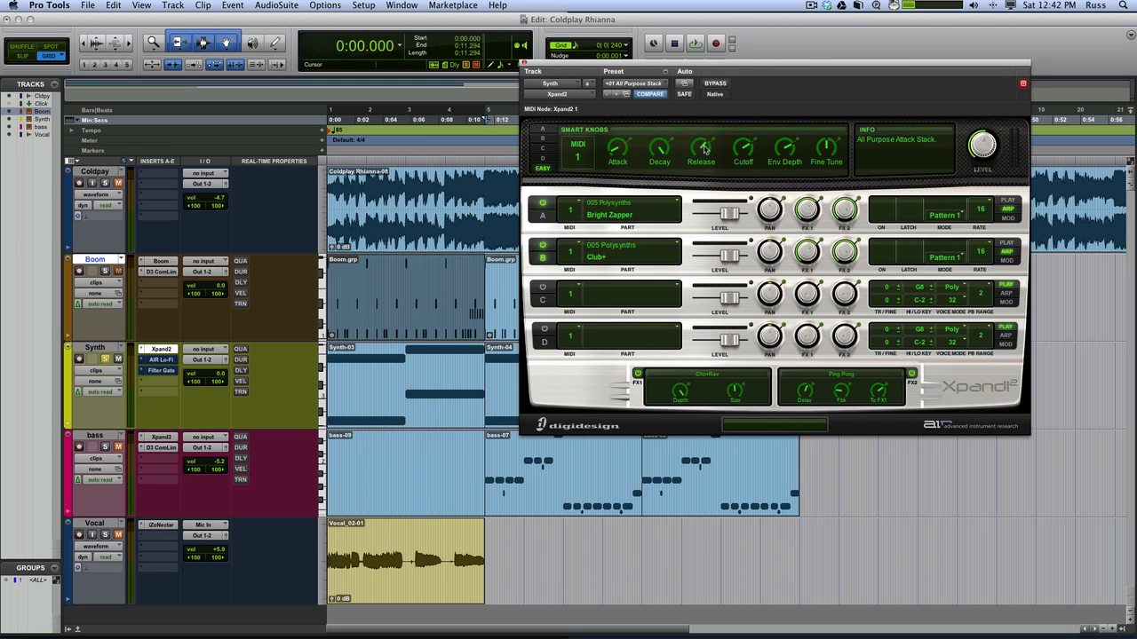
left_click(544, 132)
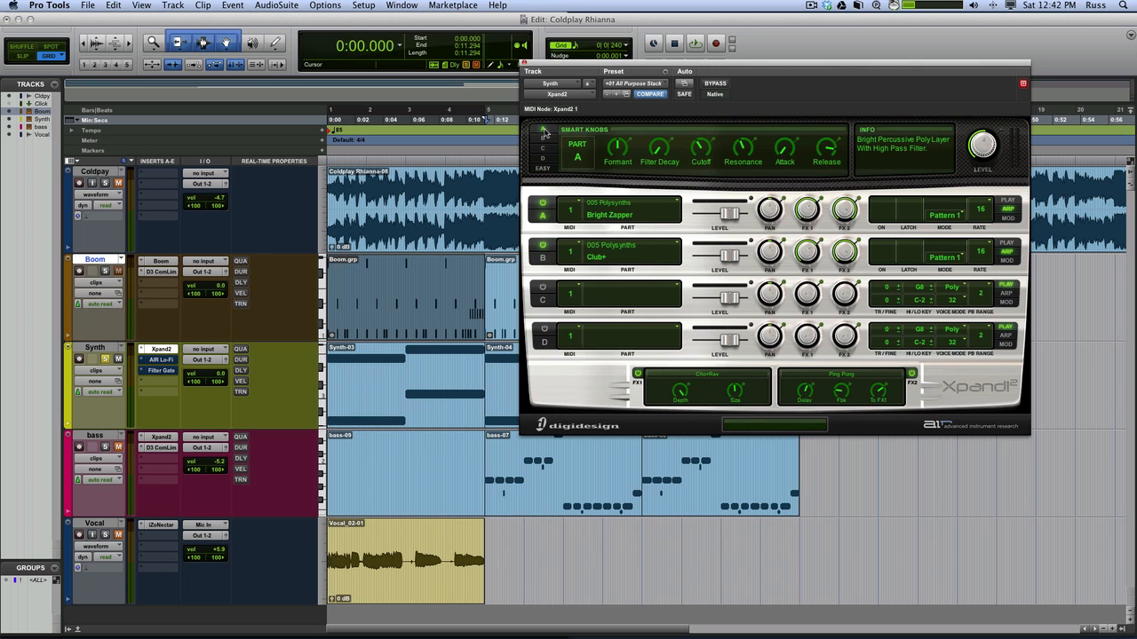
key("space")
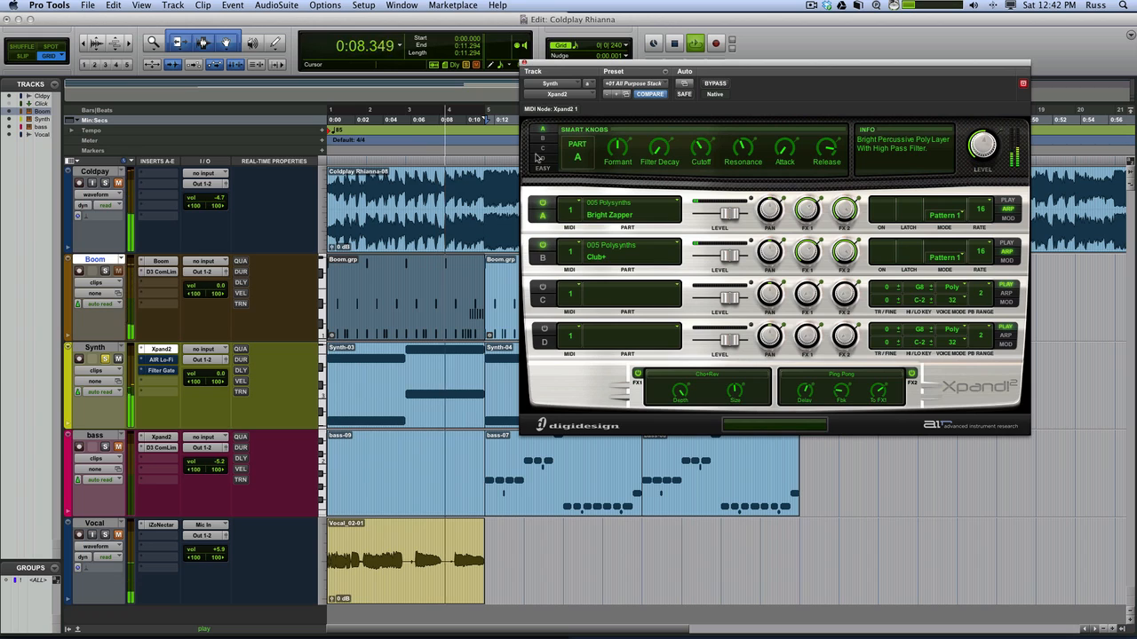
key("space")
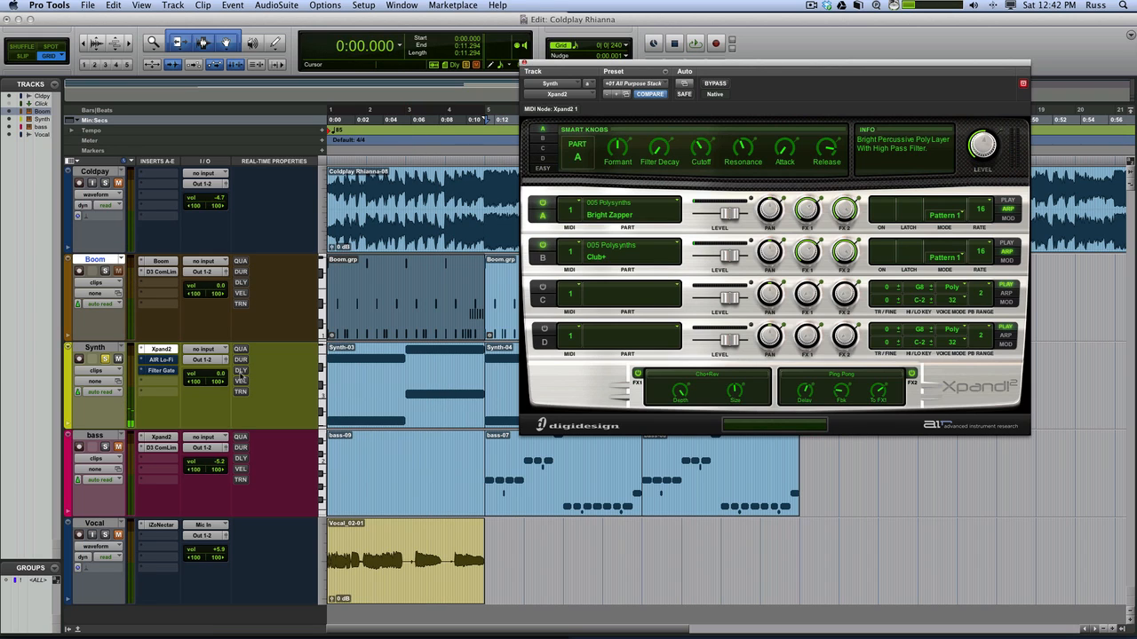
Step: Open the Synth track's AIR Lo-Fi effect and, with the loop playing, lower its mix to 0% and raise it to 54%
left_click(161, 360)
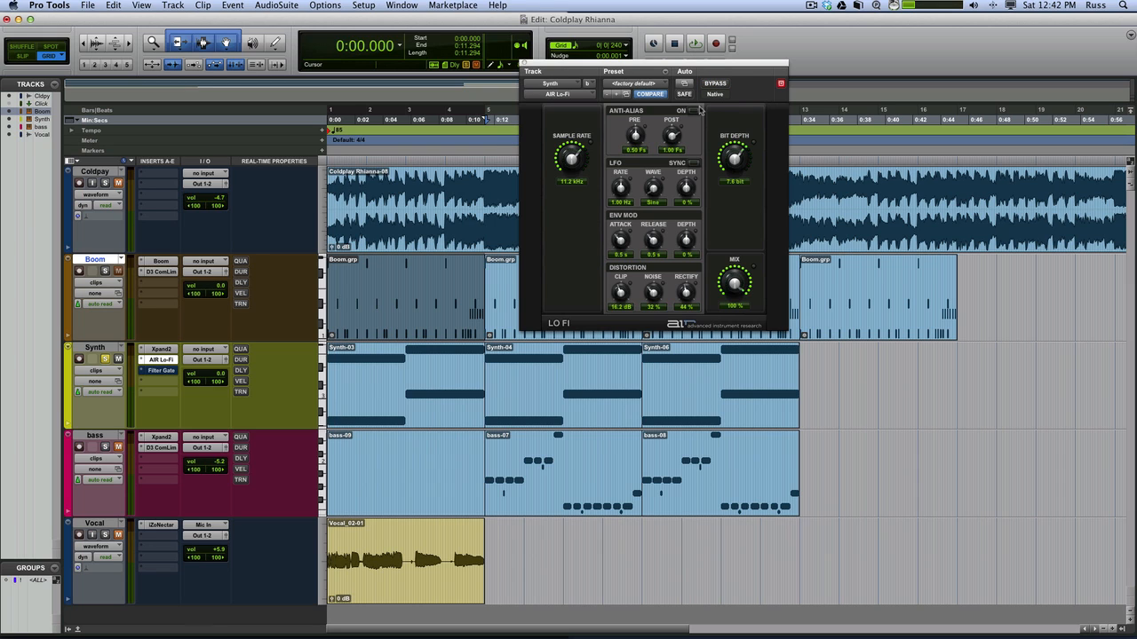
key("space")
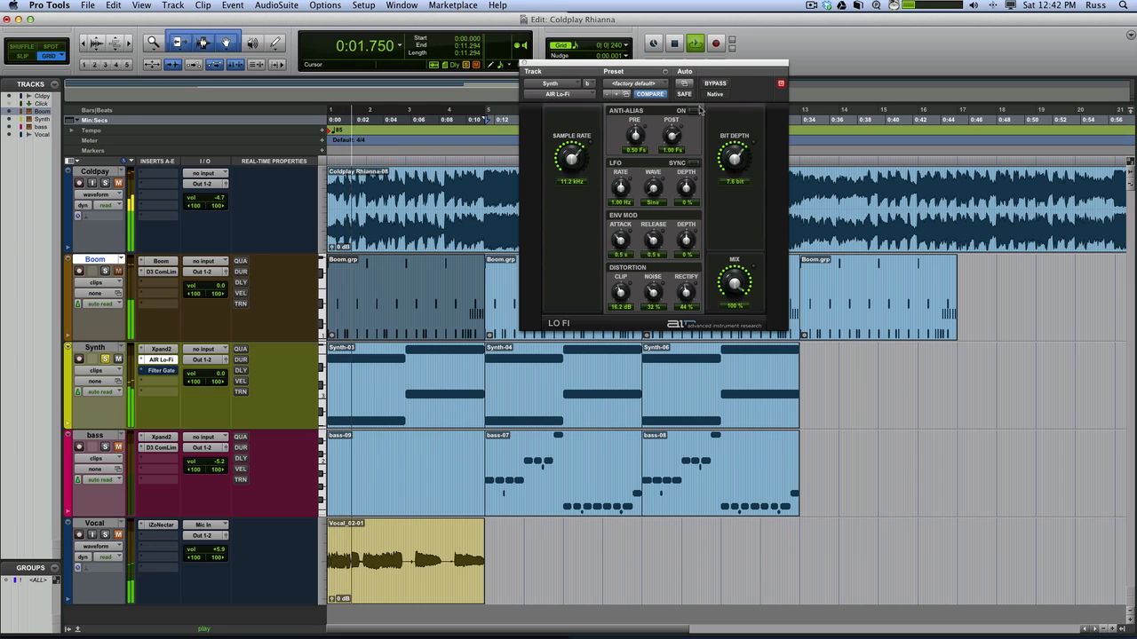
left_click_drag(734, 284, 720, 442)
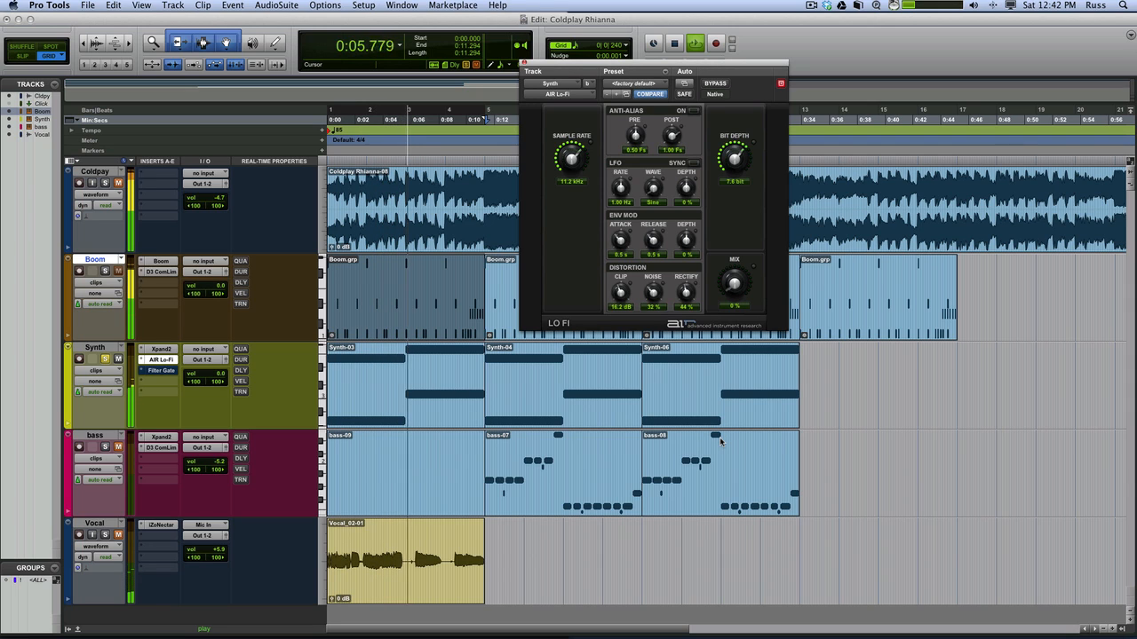
left_click_drag(719, 437, 714, 341)
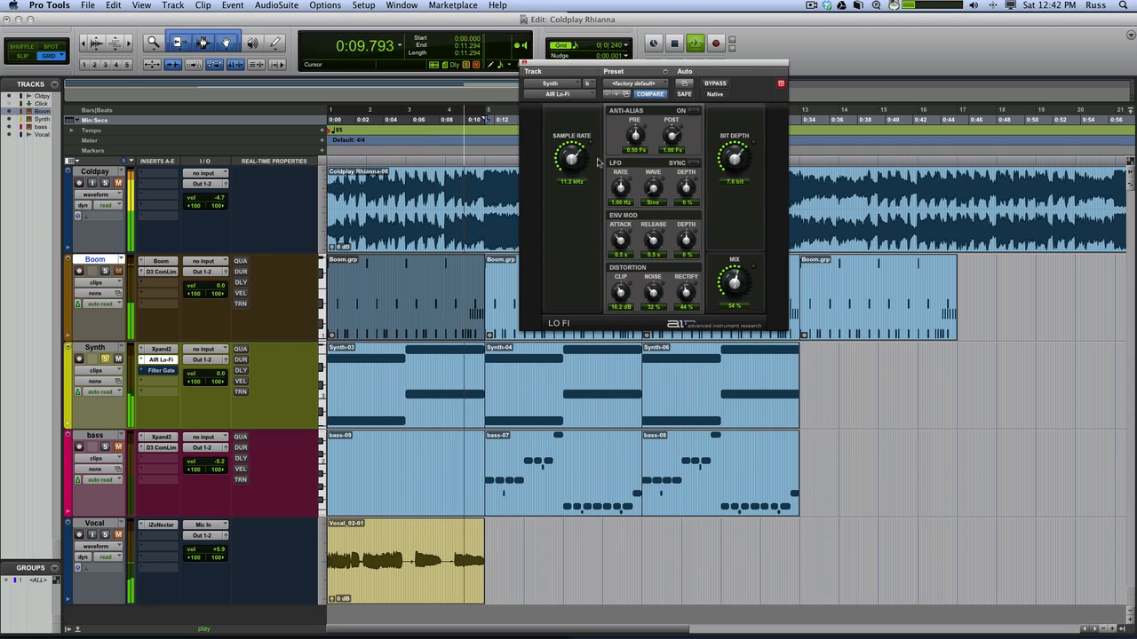
Step: Set the Lo-Fi sample rate to 13.5 kHz and the bit depth to 8.1 bit while auditioning the loop
key("space")
left_click_drag(572, 162, 581, 108)
key("space")
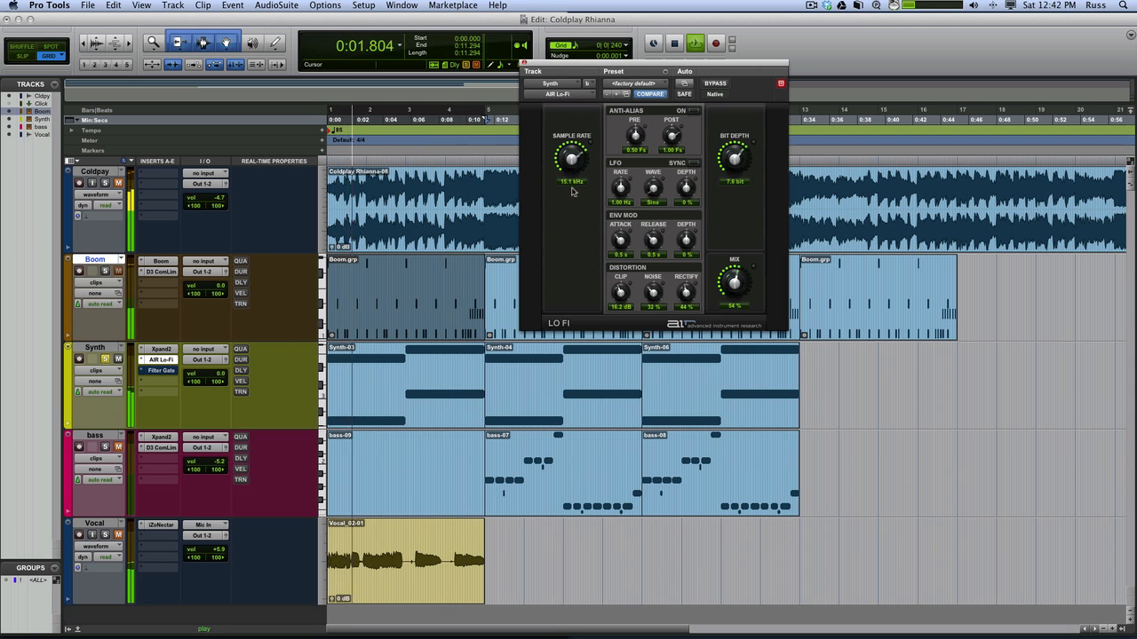
left_click_drag(574, 186, 573, 194)
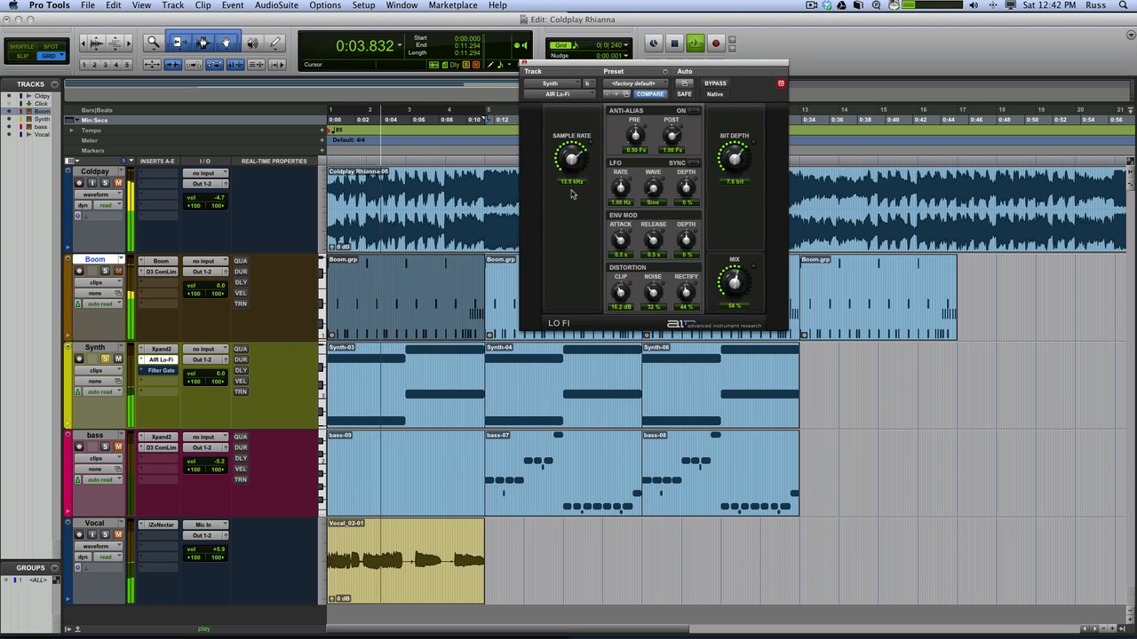
left_click_drag(736, 161, 737, 156)
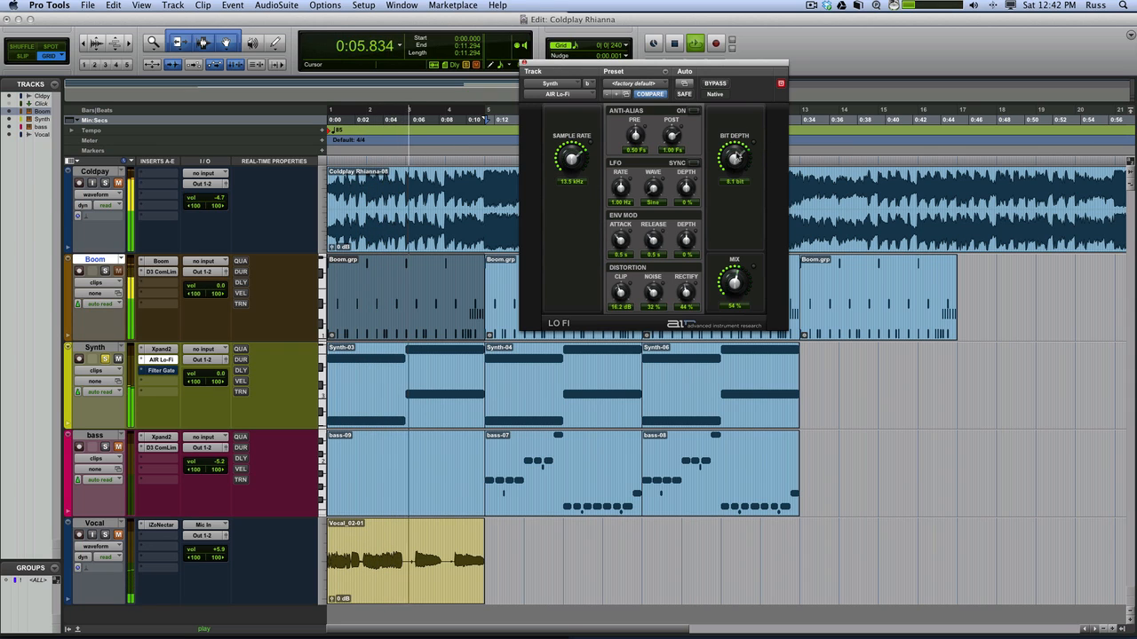
Step: Set the Lo-Fi distortion to 16.4 dB clip, 38% noise and 32% rectify, and the mix to 69%
key("space")
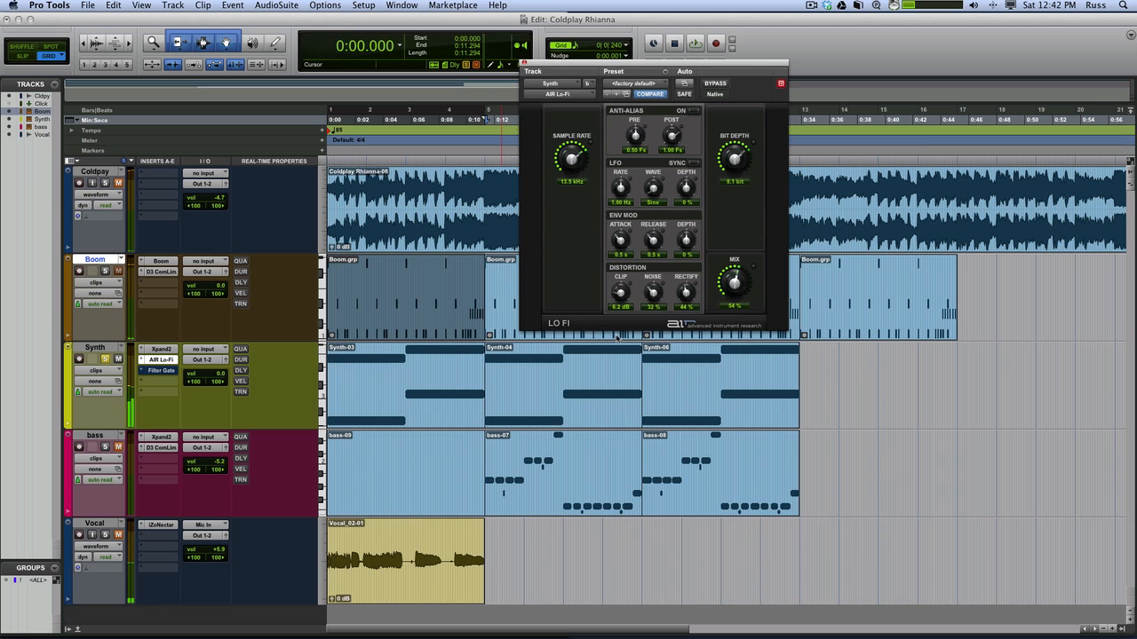
key("space")
left_click_drag(617, 337, 743, 273)
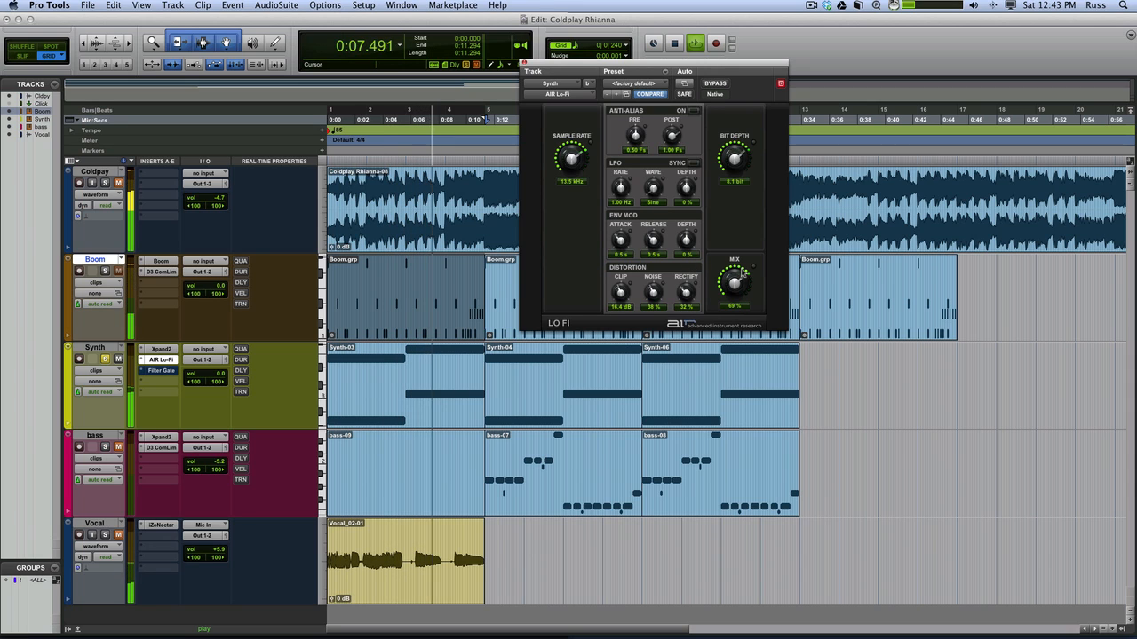
key("space")
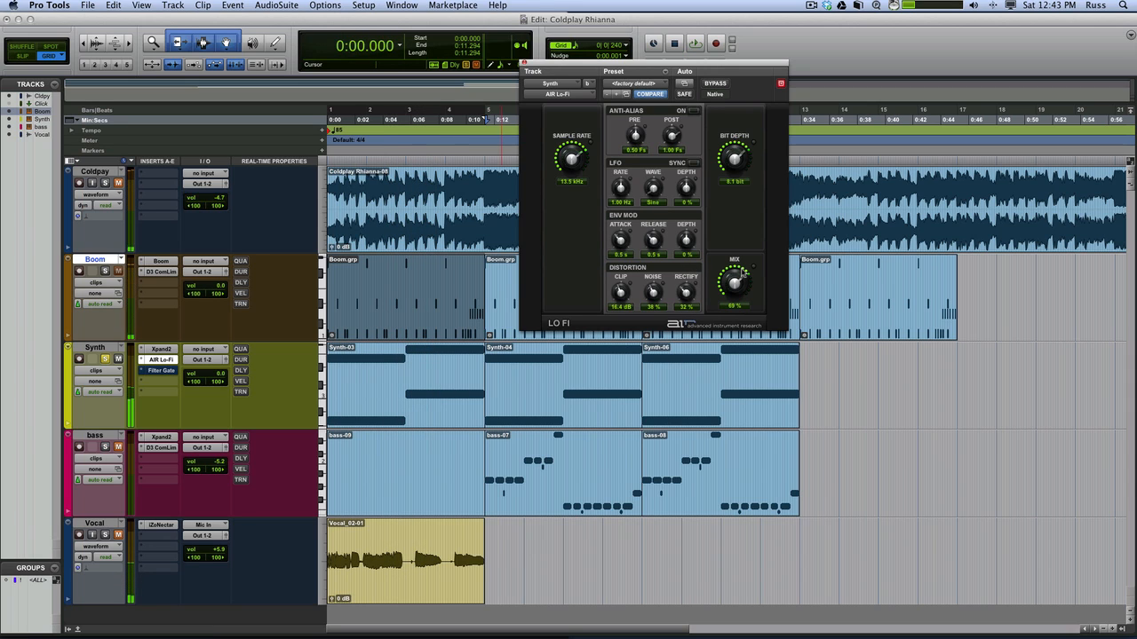
Step: Open the Synth track's Filter Gate, AIR Lo-Fi and Xpand2 windows together and arrange them side by side without overlap
left_click(169, 360)
left_click(169, 371)
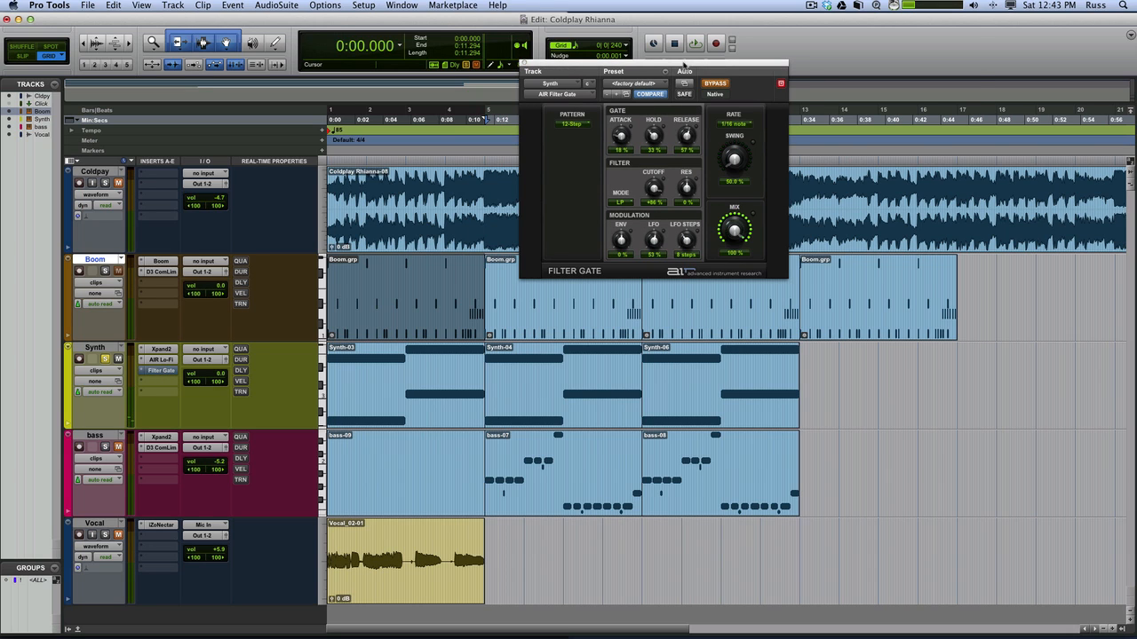
left_click_drag(684, 64, 955, 30)
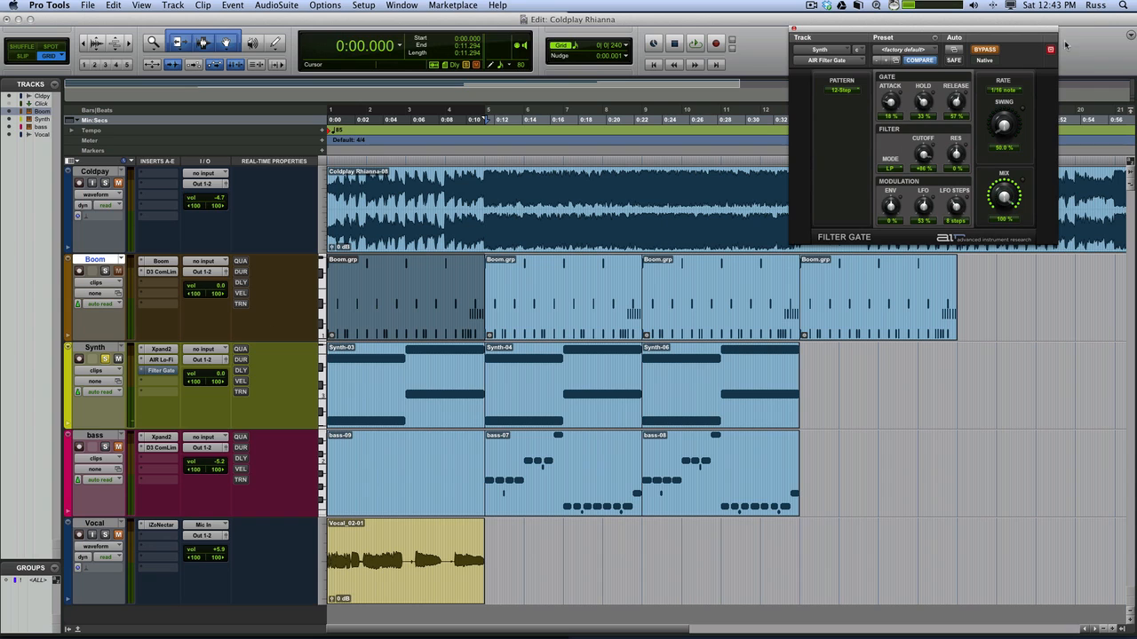
left_click(160, 360)
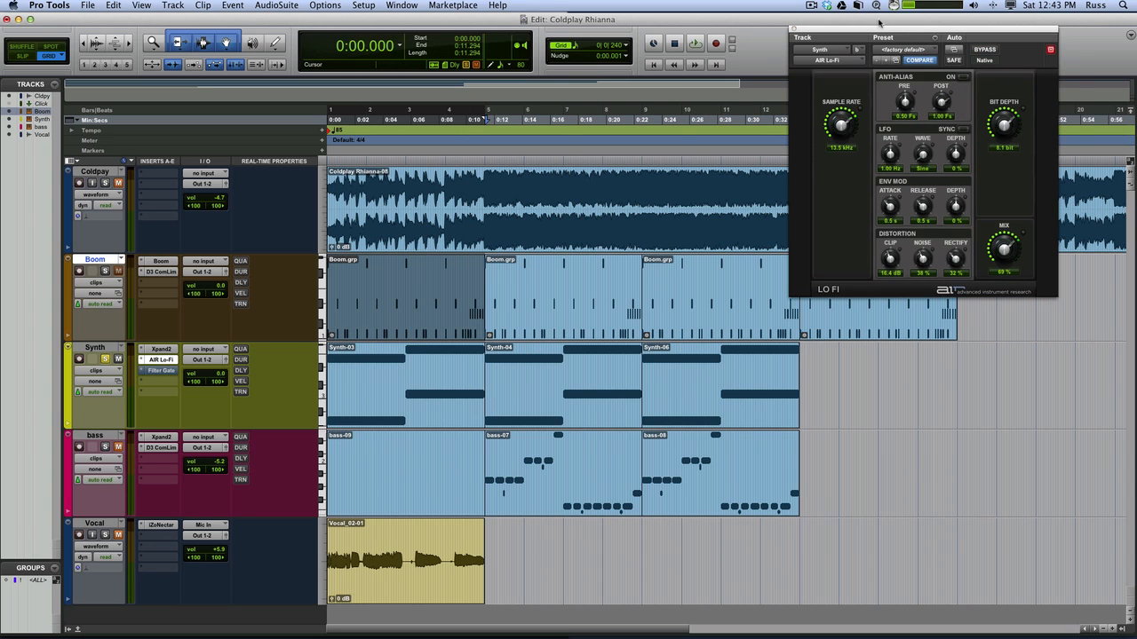
left_click_drag(879, 22, 602, 32)
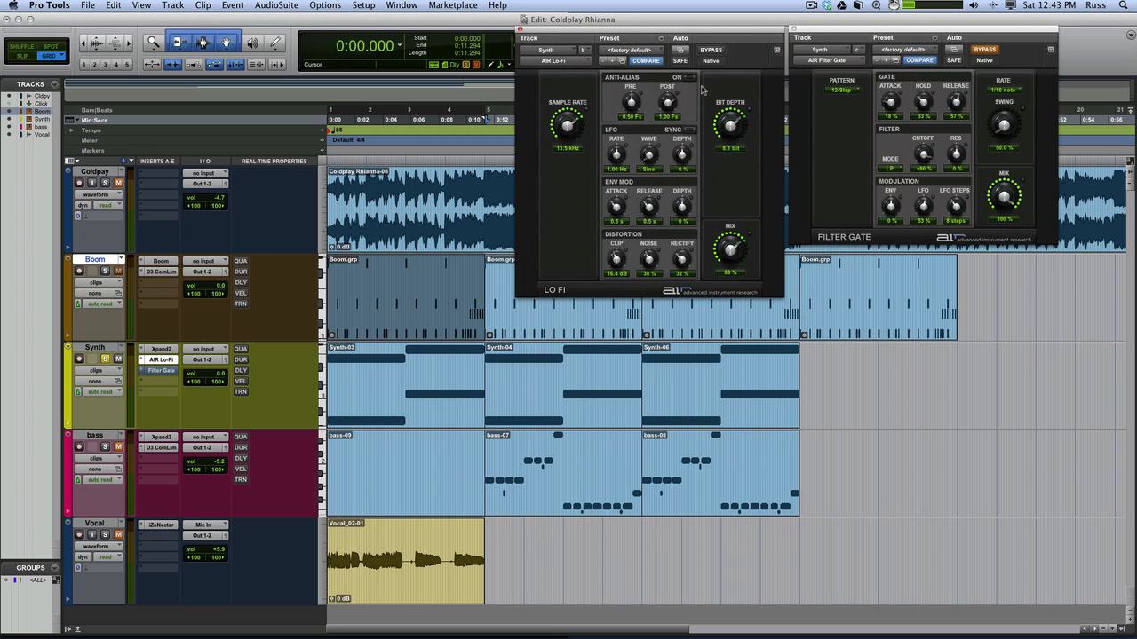
left_click(166, 350)
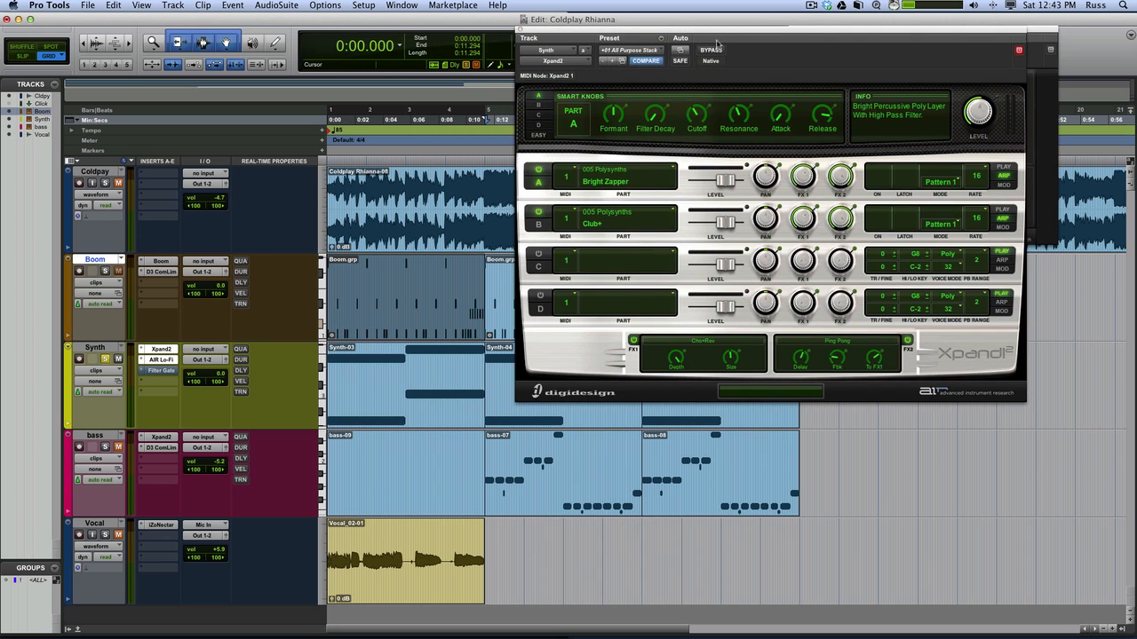
left_click_drag(726, 25, 234, 36)
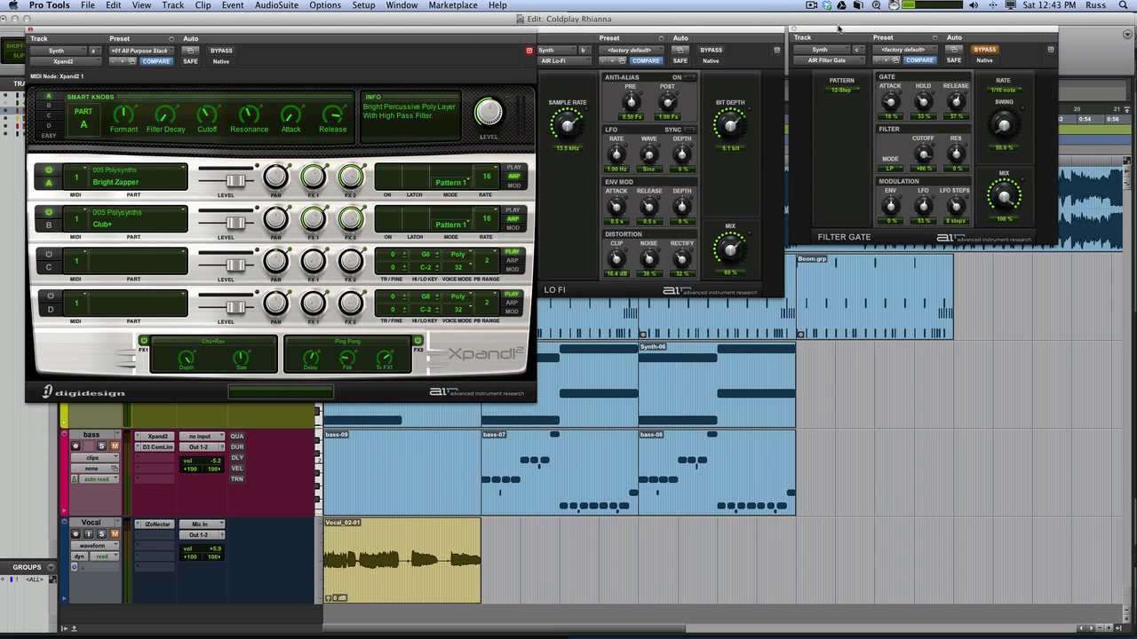
left_click_drag(838, 29, 854, 25)
left_click_drag(774, 34, 795, 28)
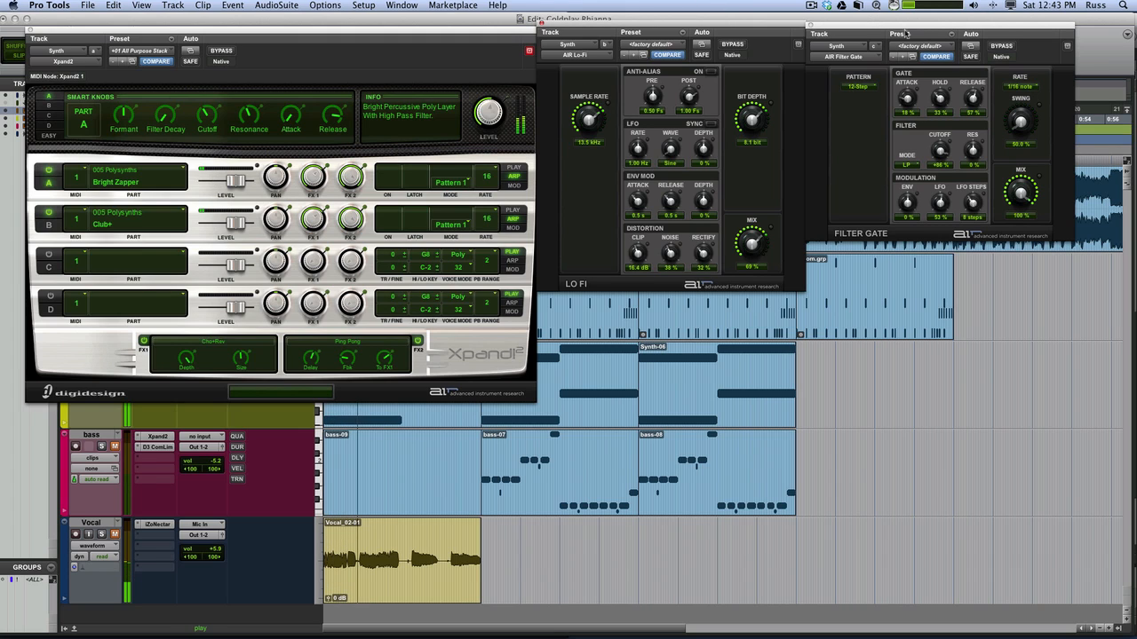
Step: Take the Filter Gate out of bypass, set its gate release to 36% and then 67% during playback, and close the three plug-in windows
left_click(1000, 46)
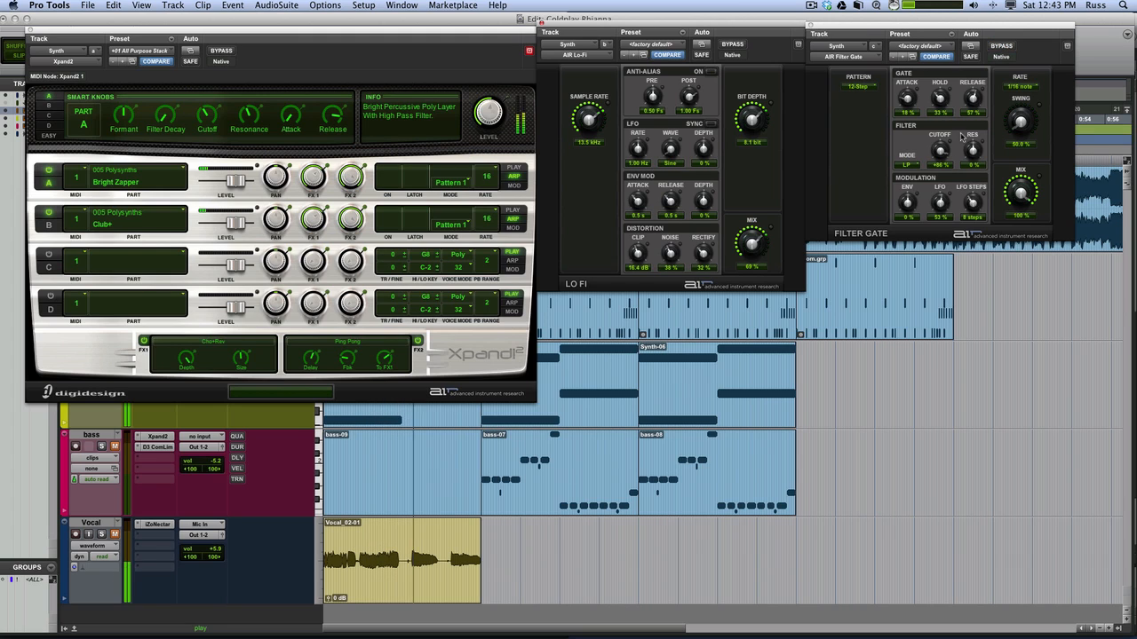
left_click_drag(973, 100, 968, 126)
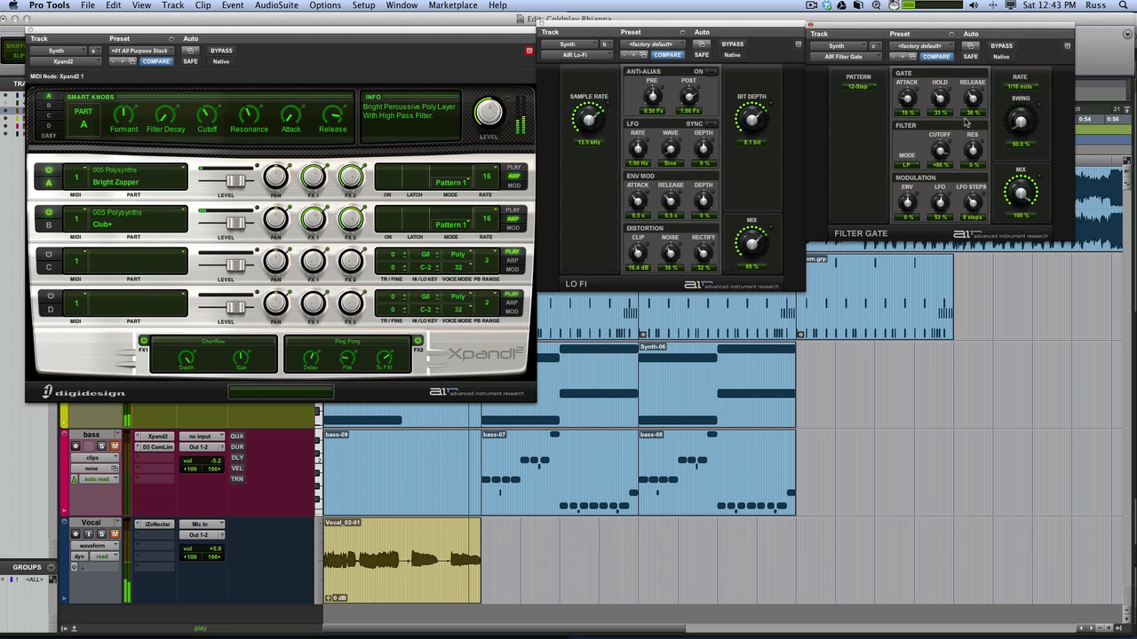
left_click_drag(972, 98, 966, 87)
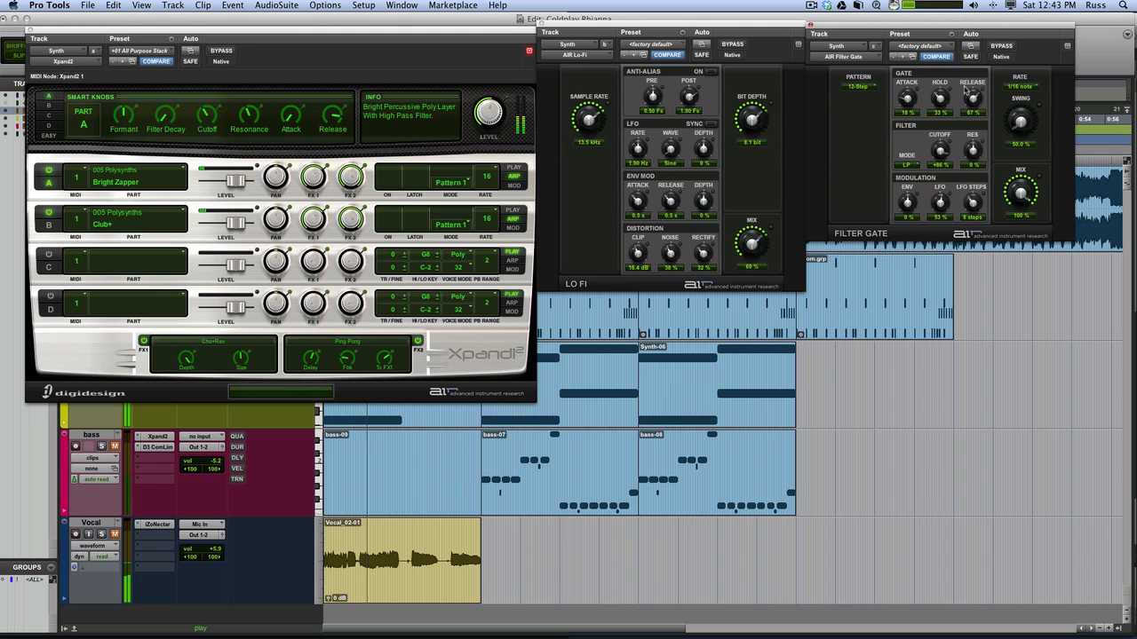
left_click(809, 25)
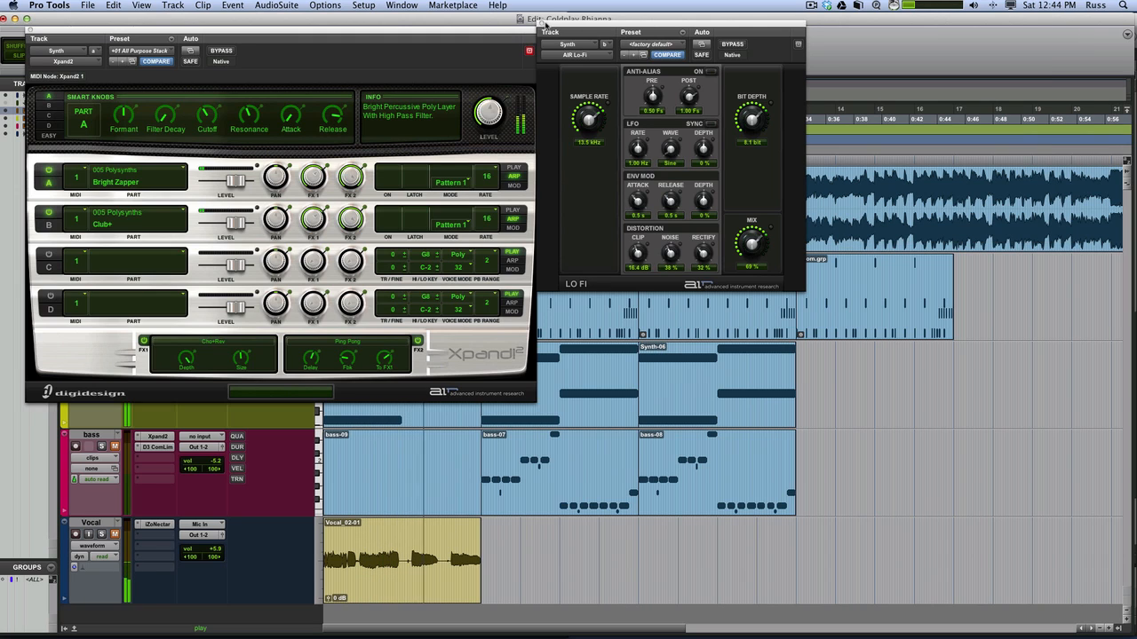
left_click(539, 25)
left_click(28, 20)
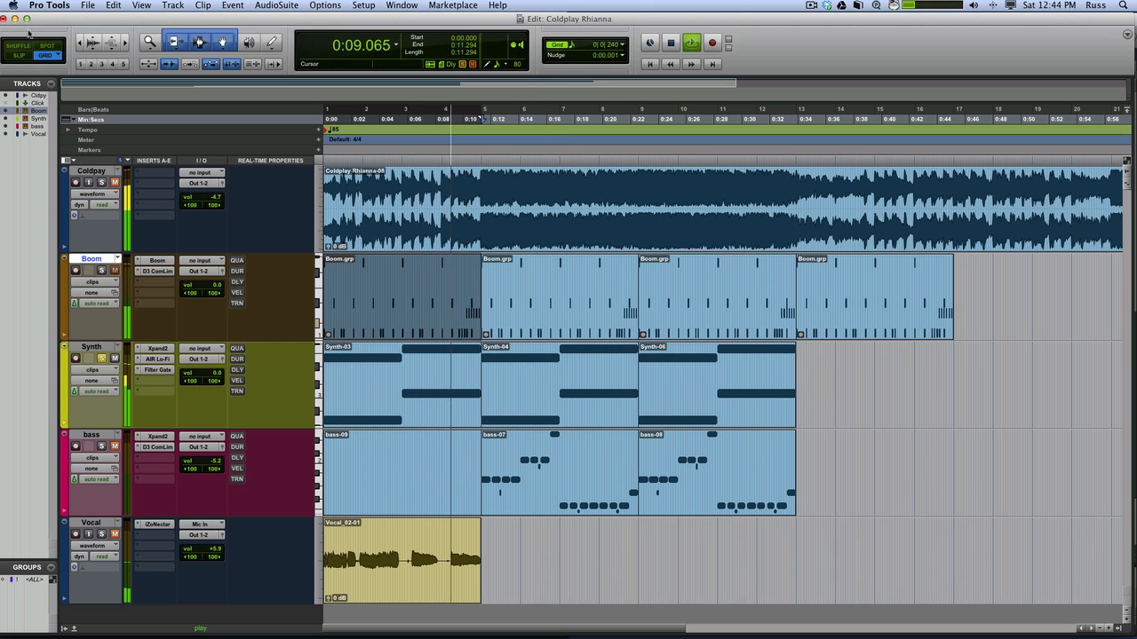
Step: Make the Synth-04 clip the playback range, solo the bass track instead of Synth, and audition the section
key("space")
left_click(557, 422)
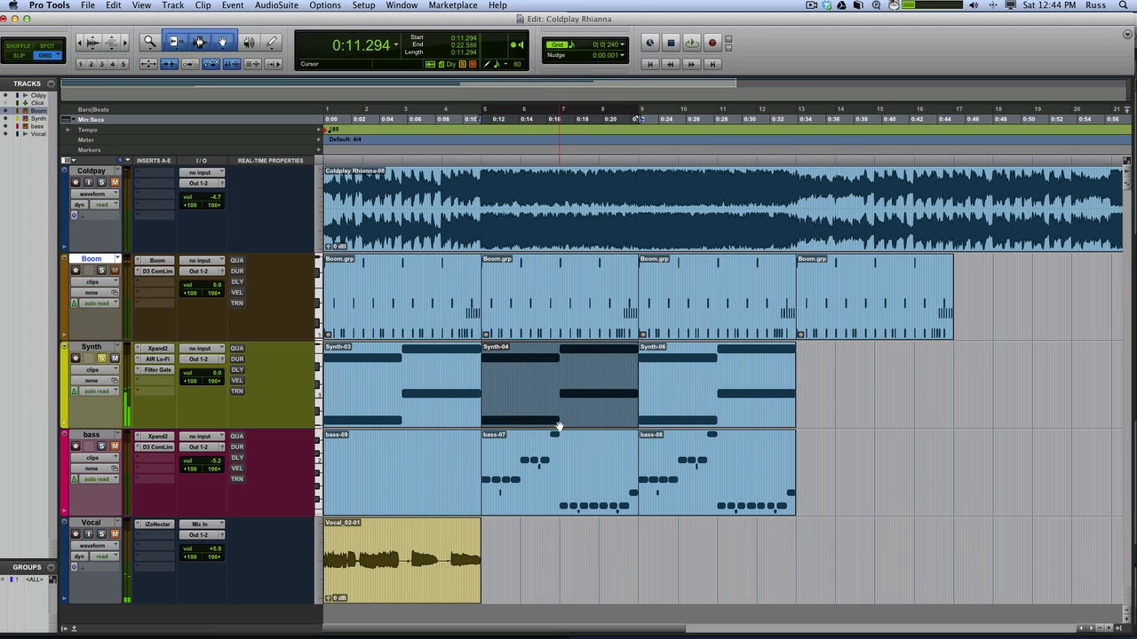
key("space")
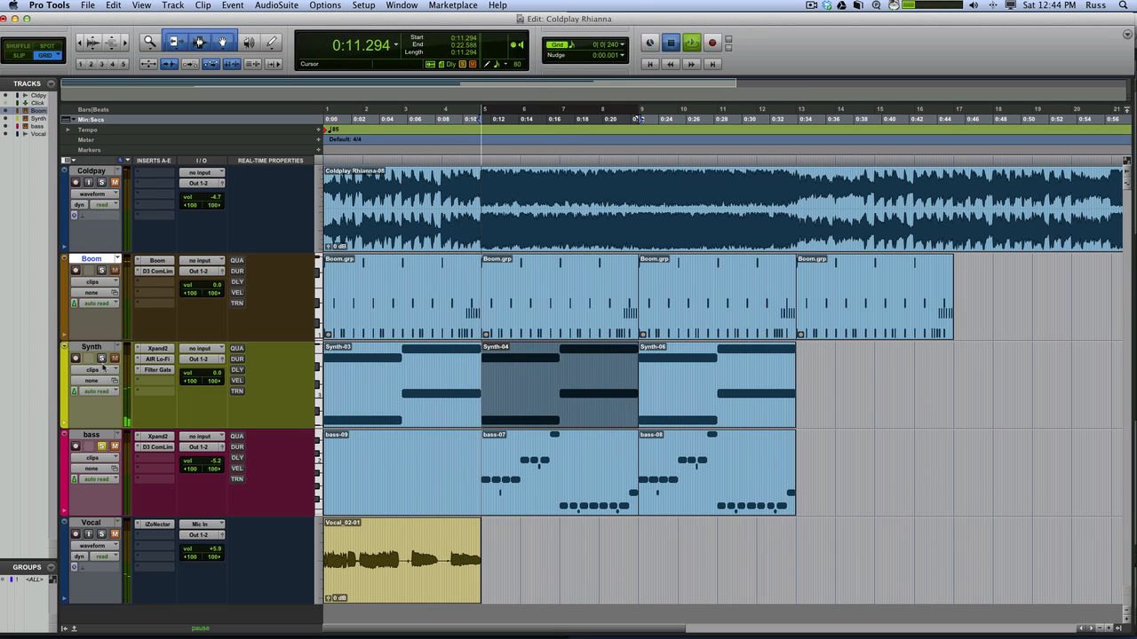
key("space")
key("space")
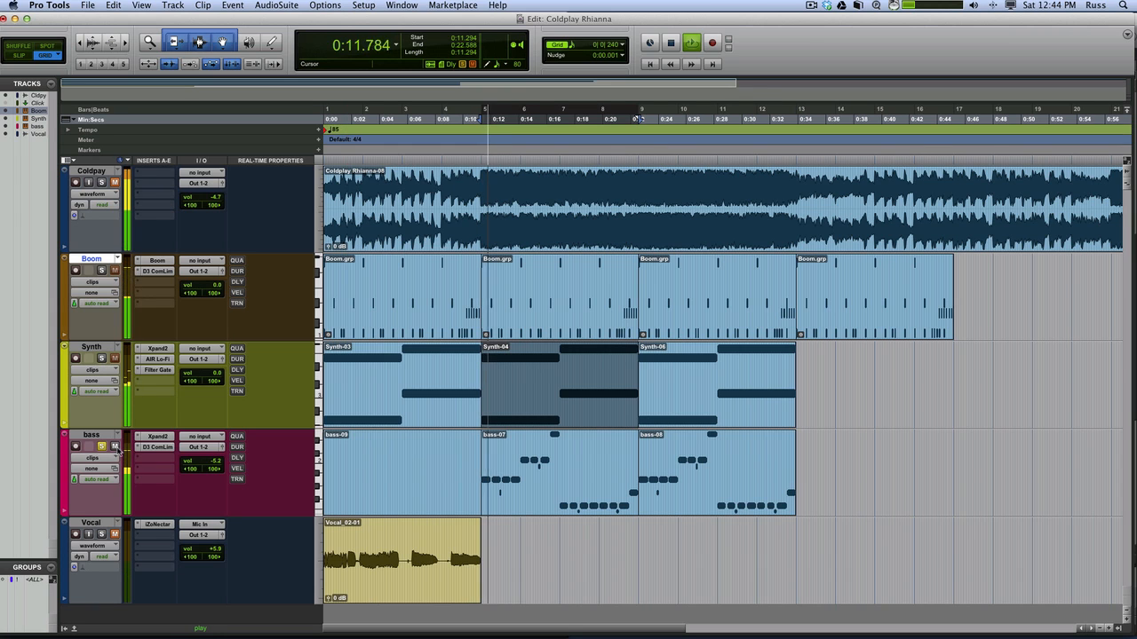
Step: In the bass track's Xpand2, set part A's Glide to 0% and then 20% while auditioning, unsolo the track and close the instrument
left_click(157, 437)
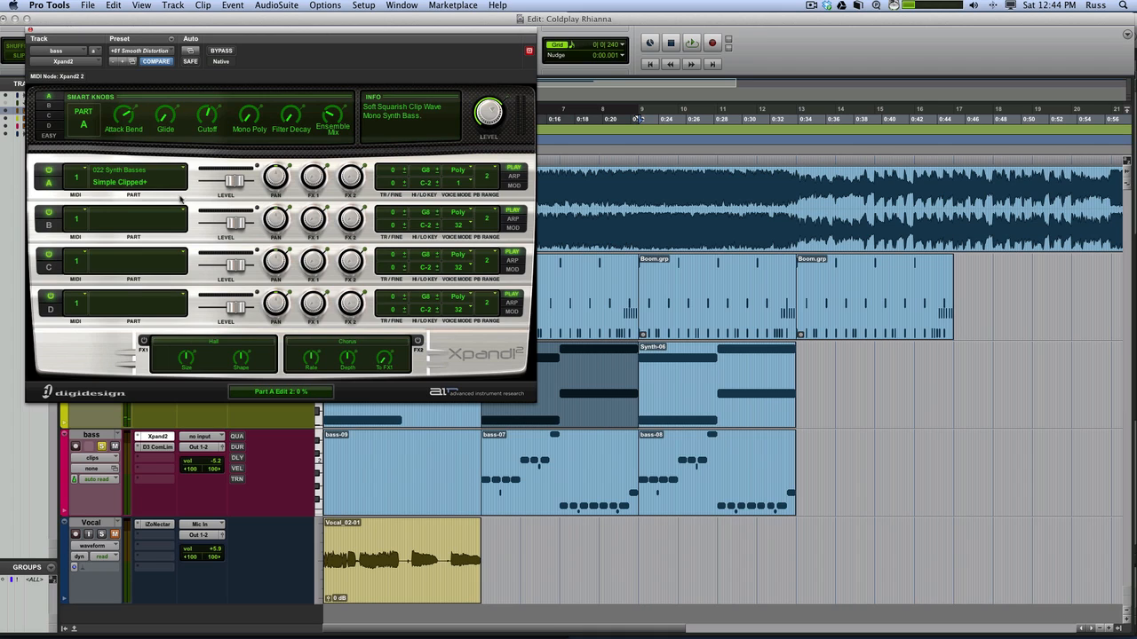
key("space")
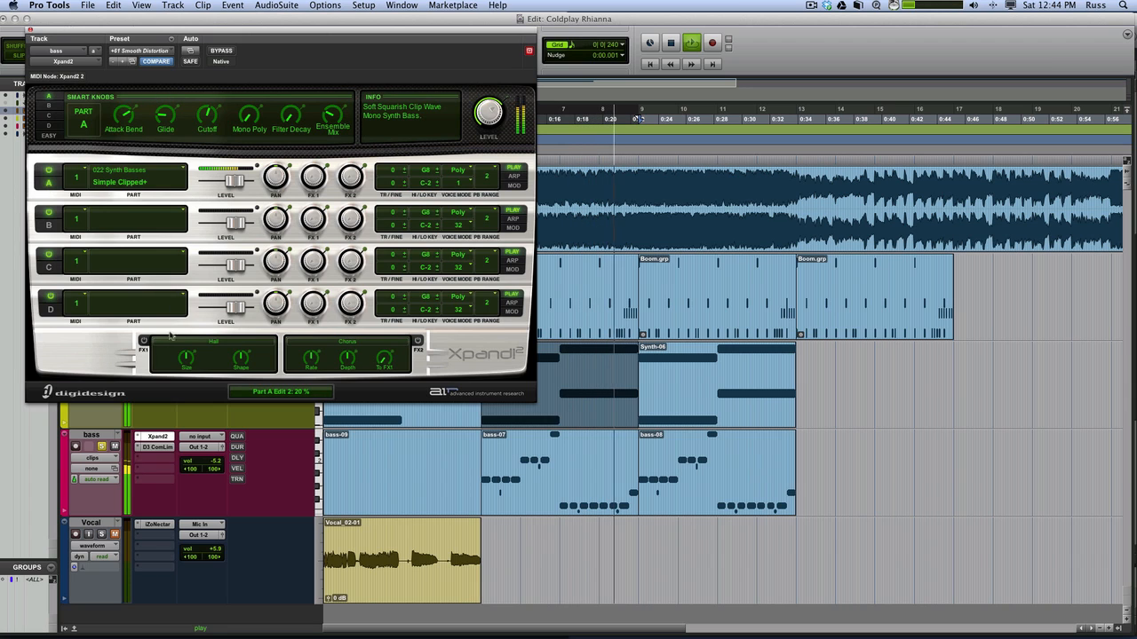
key("space")
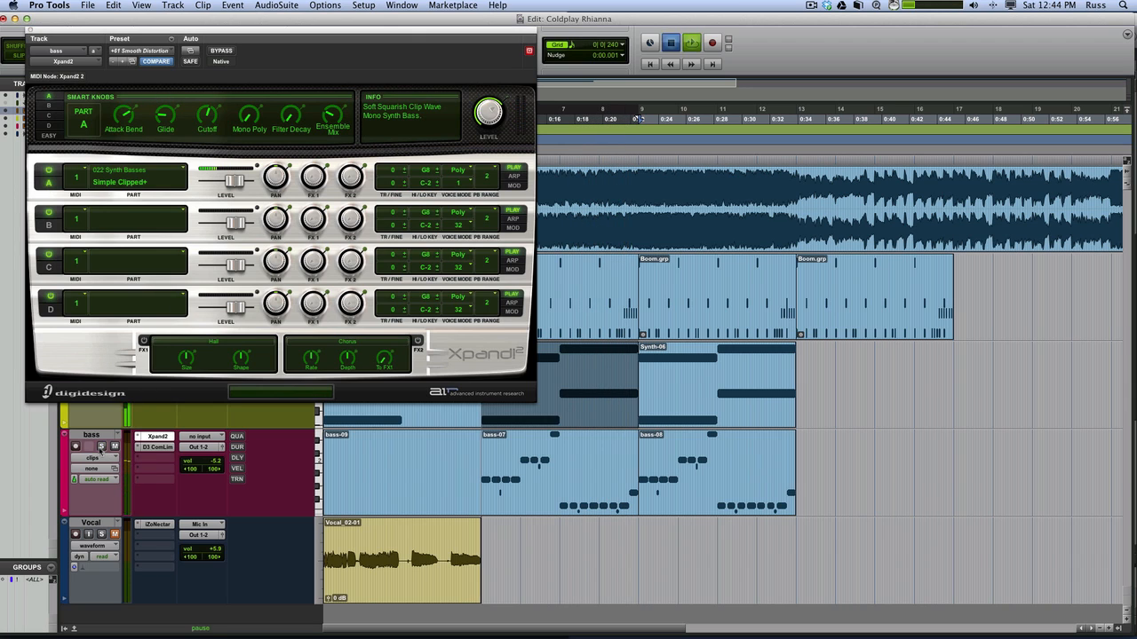
key("space")
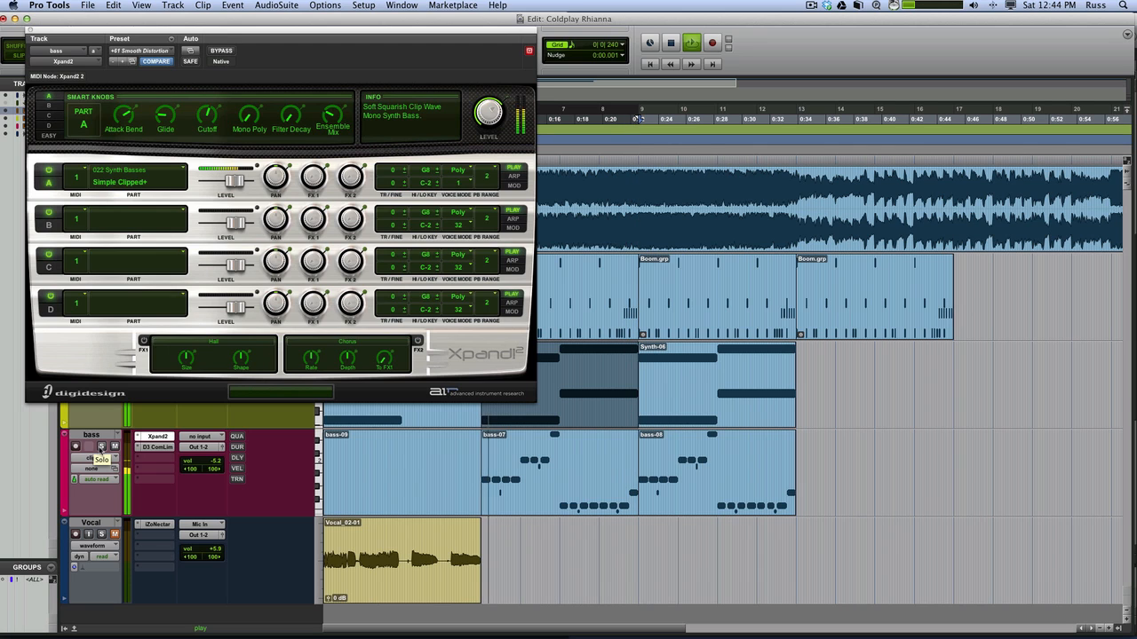
left_click(29, 30)
key("space")
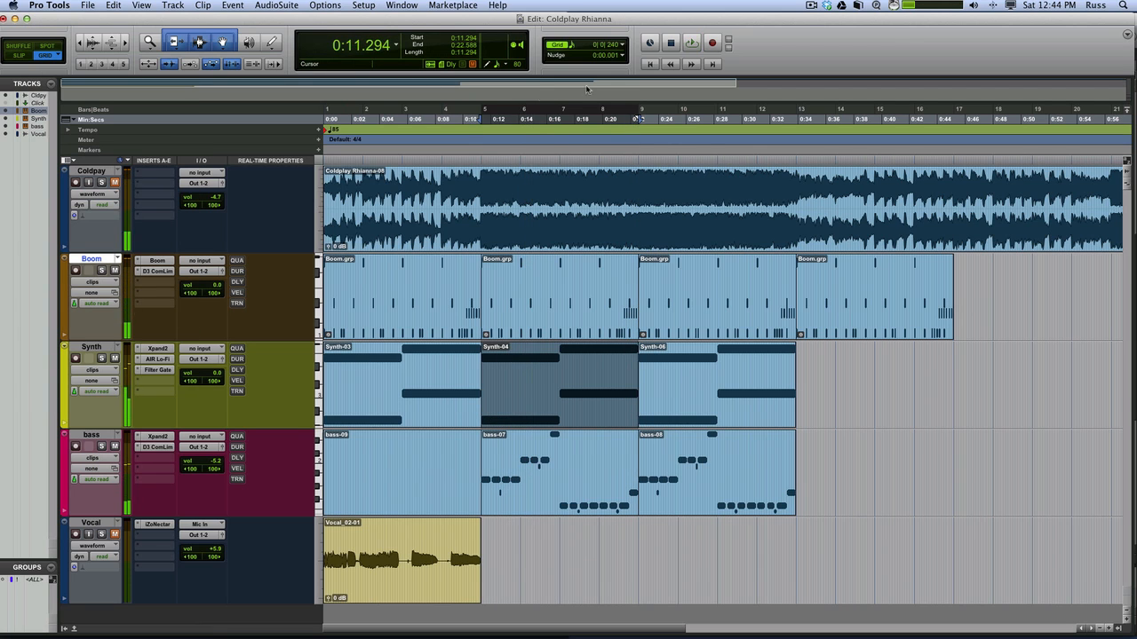
Step: Return to the start of the session and play the mashup with no track soloed to about 0:33
left_click(649, 65)
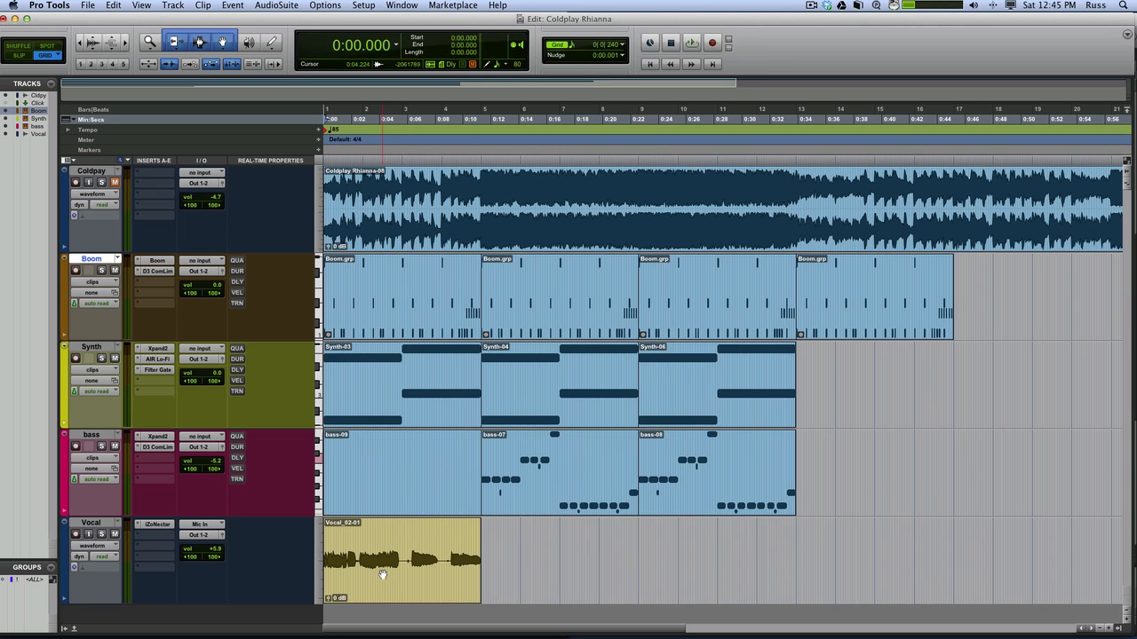
key("space")
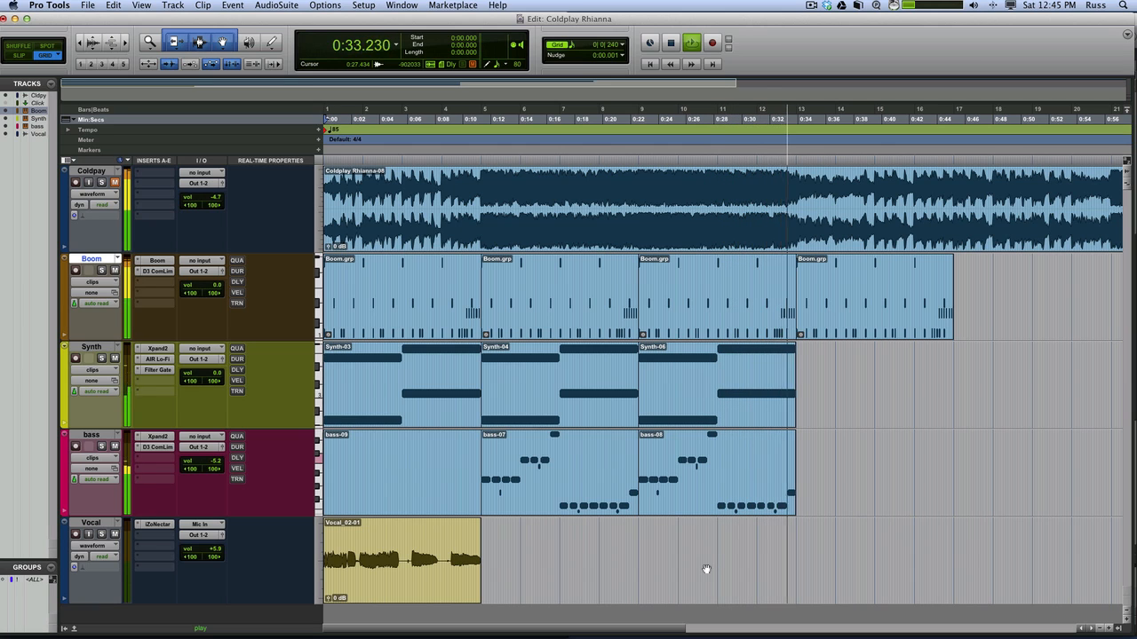
key("space")
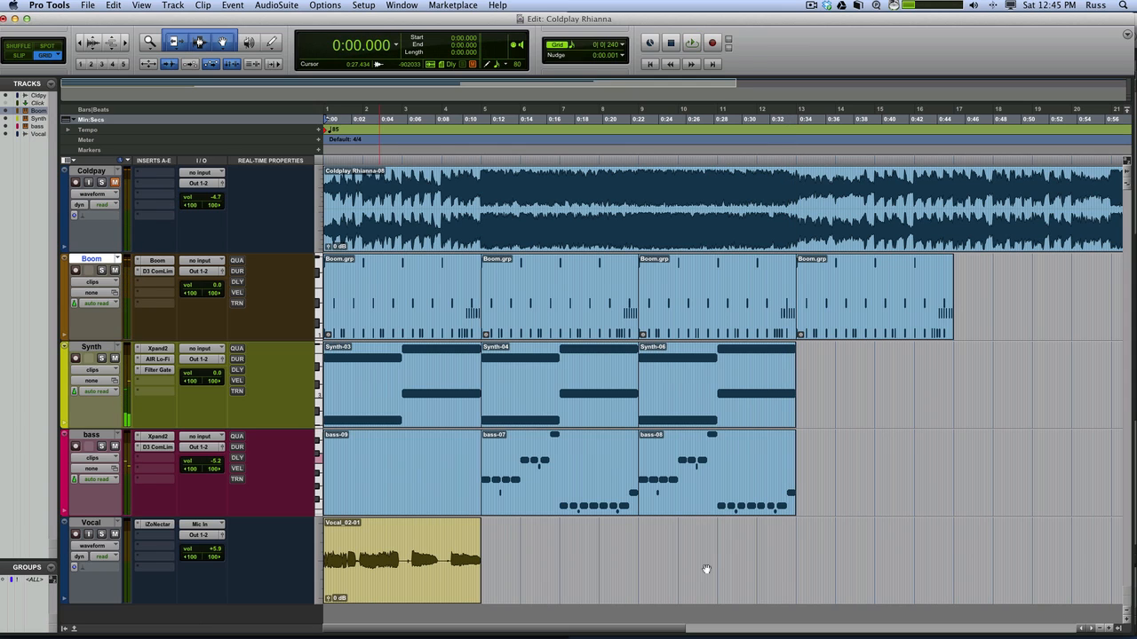